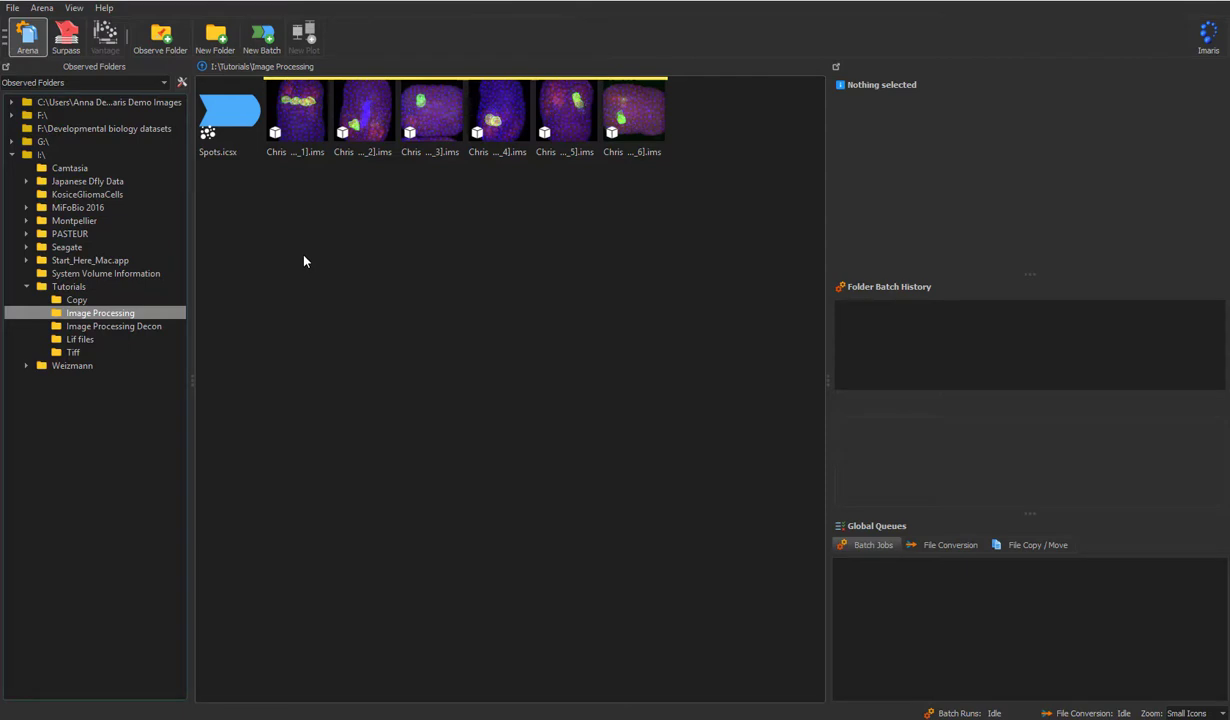
Step: Select the first .ims image in the Image Processing folder to view its file details
click(307, 125)
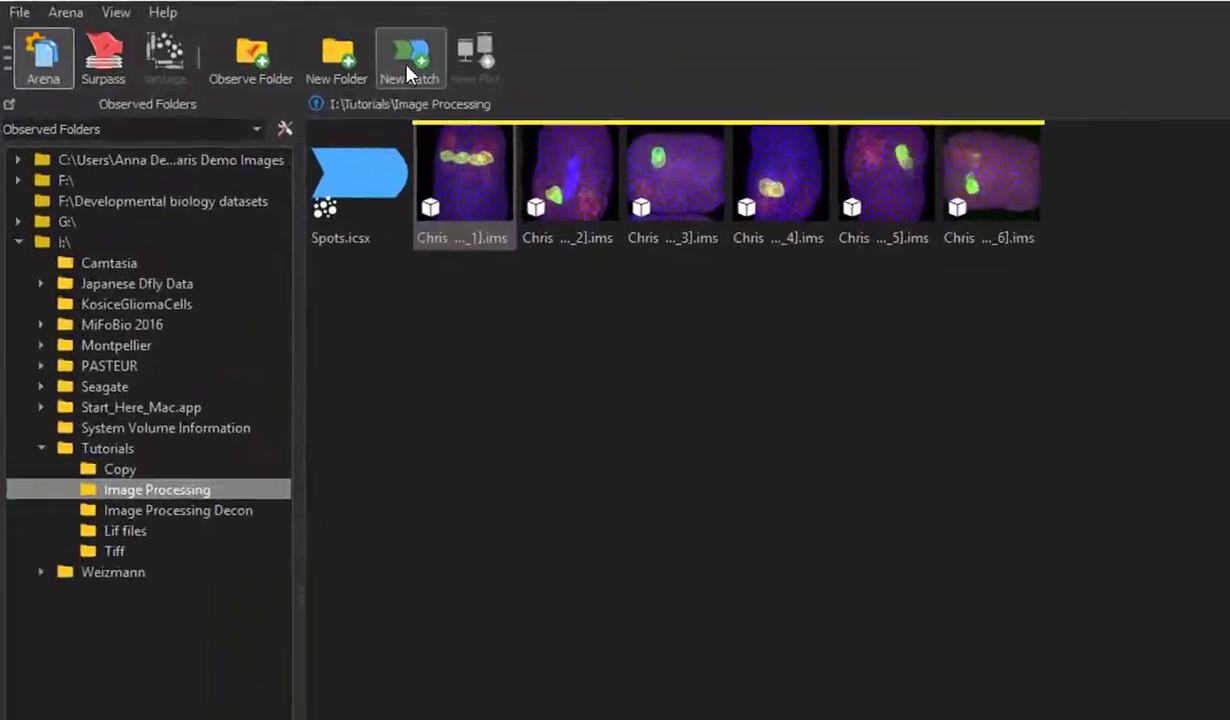
Step: Start a new batch and show only the Blue channel, with raised black levels in both views
click(409, 72)
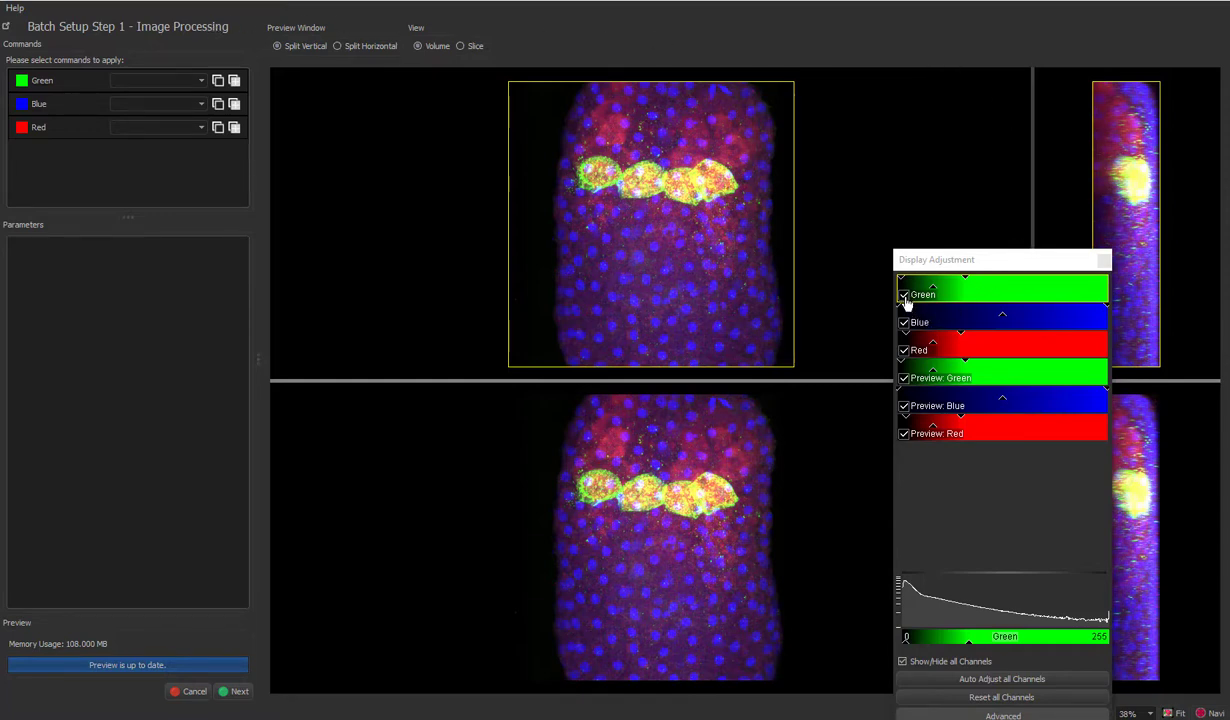
click(905, 301)
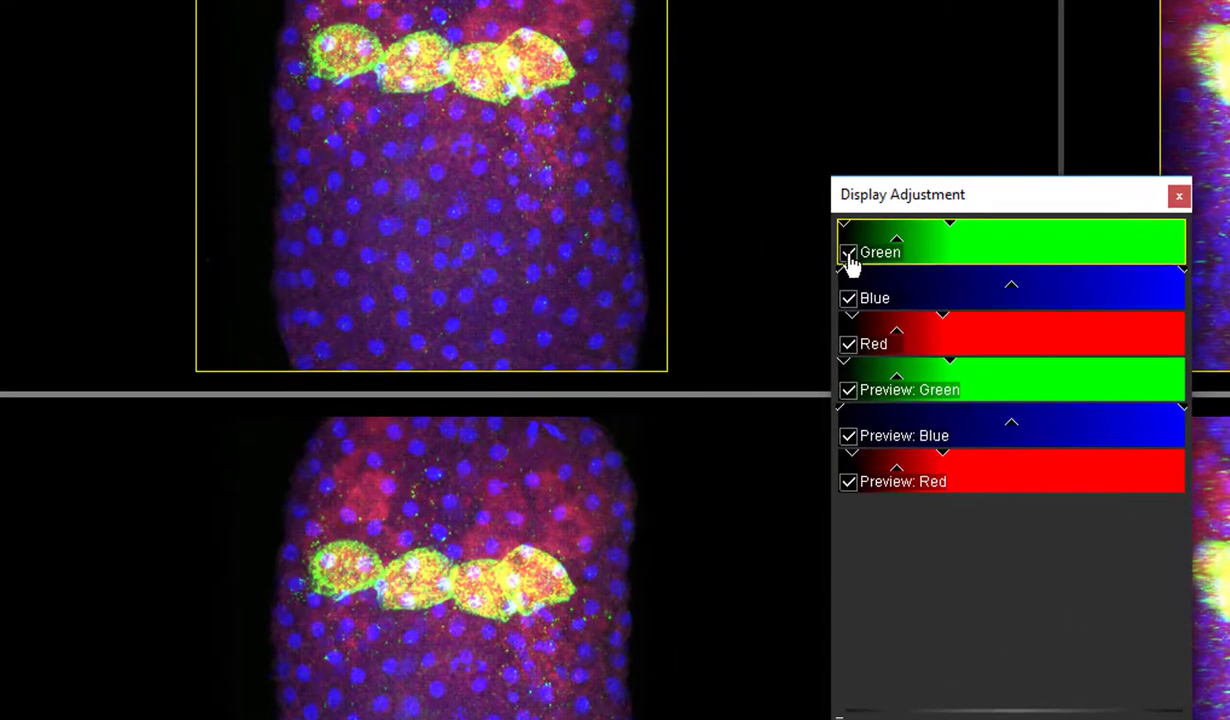
click(849, 254)
click(849, 345)
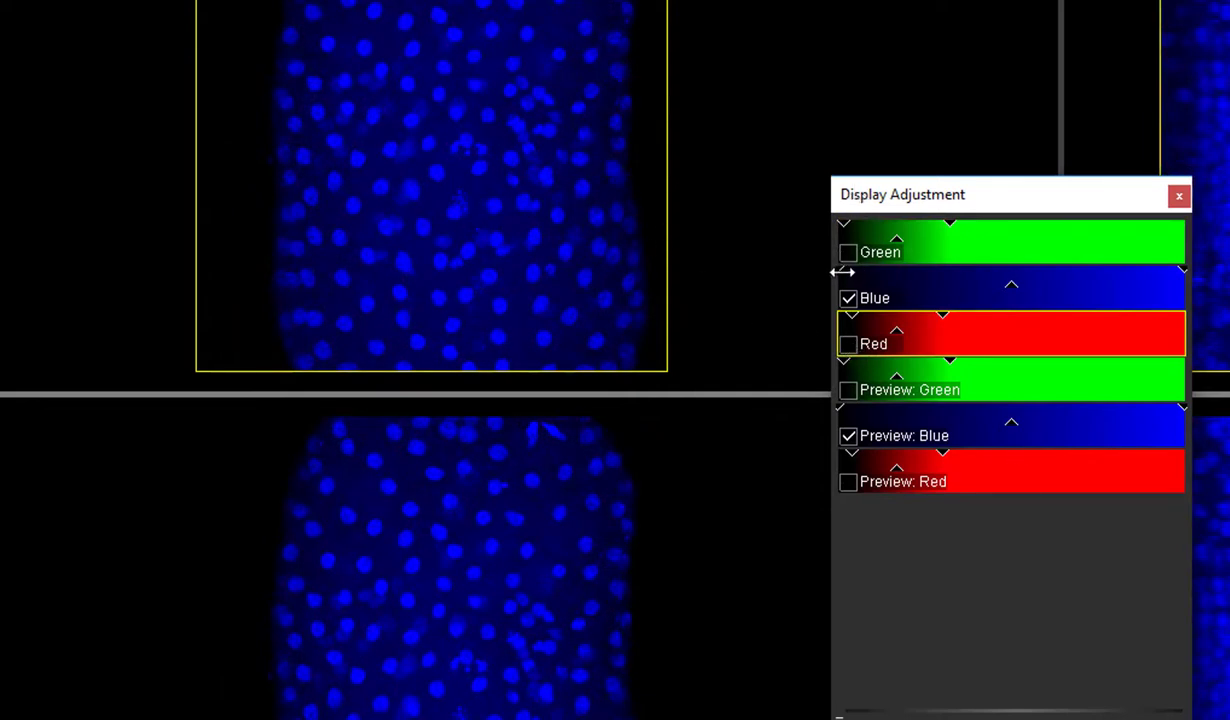
drag(840, 273, 937, 270)
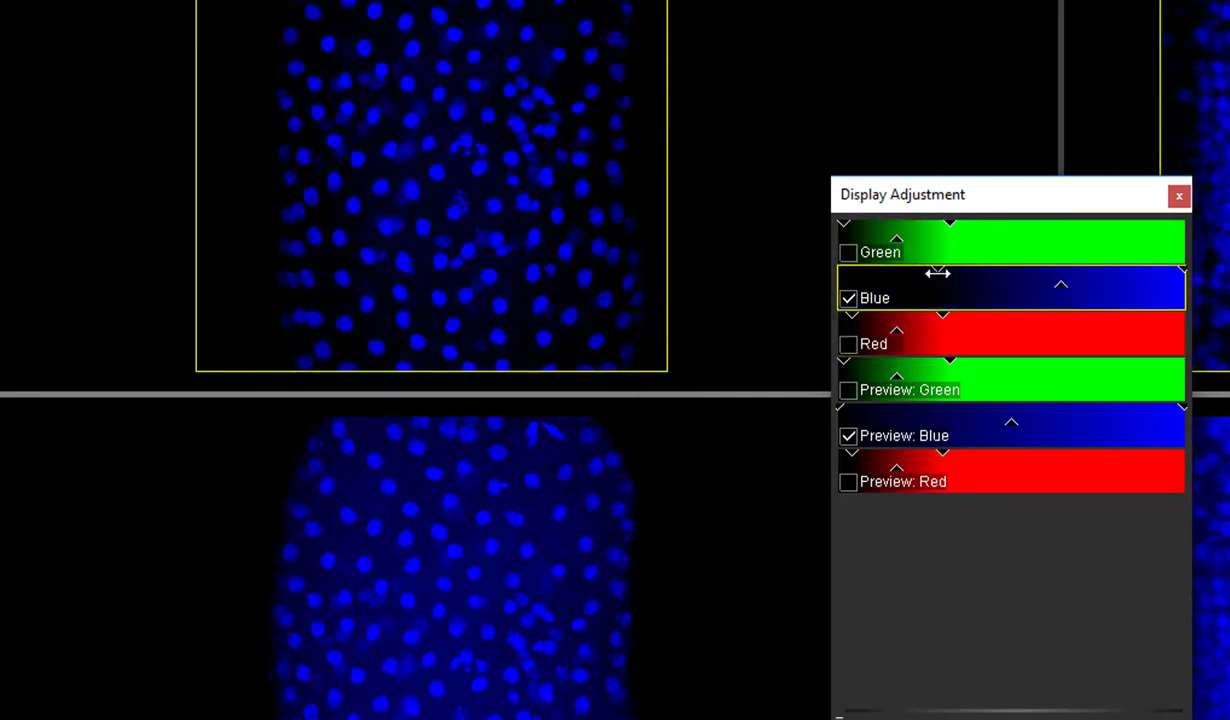
drag(838, 406, 947, 402)
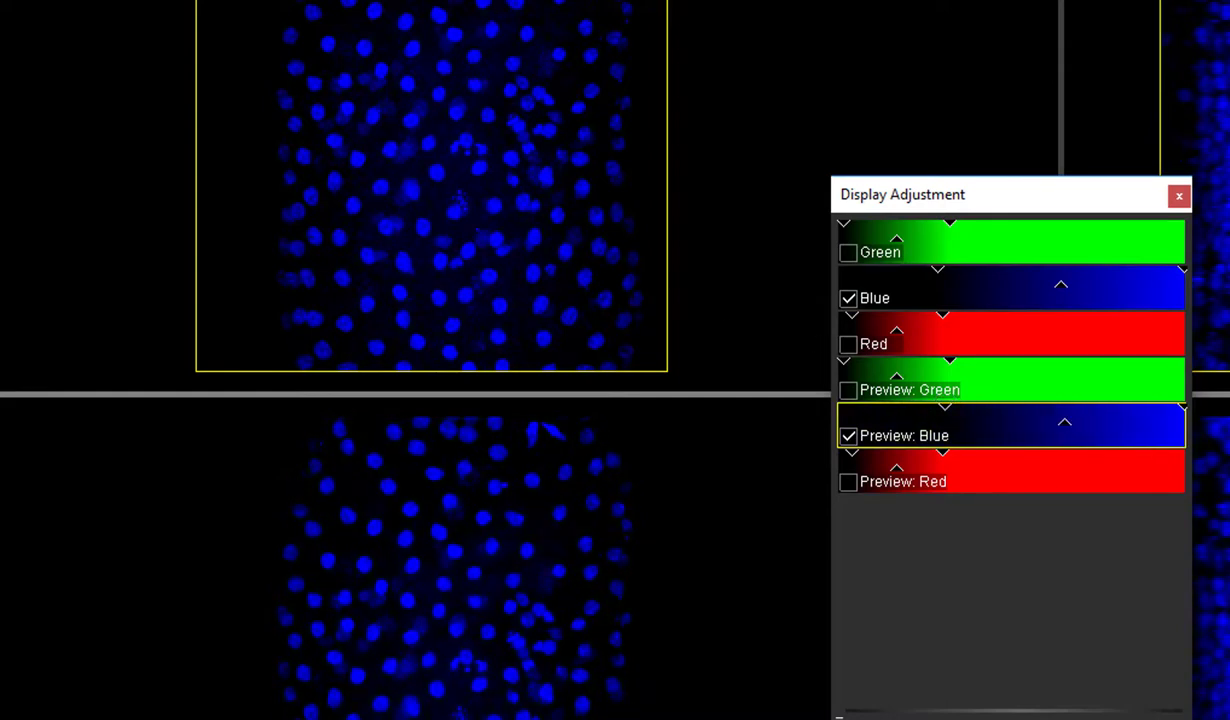
Step: Shrink the yellow preview region box down to a small area
drag(196, 2, 346, 46)
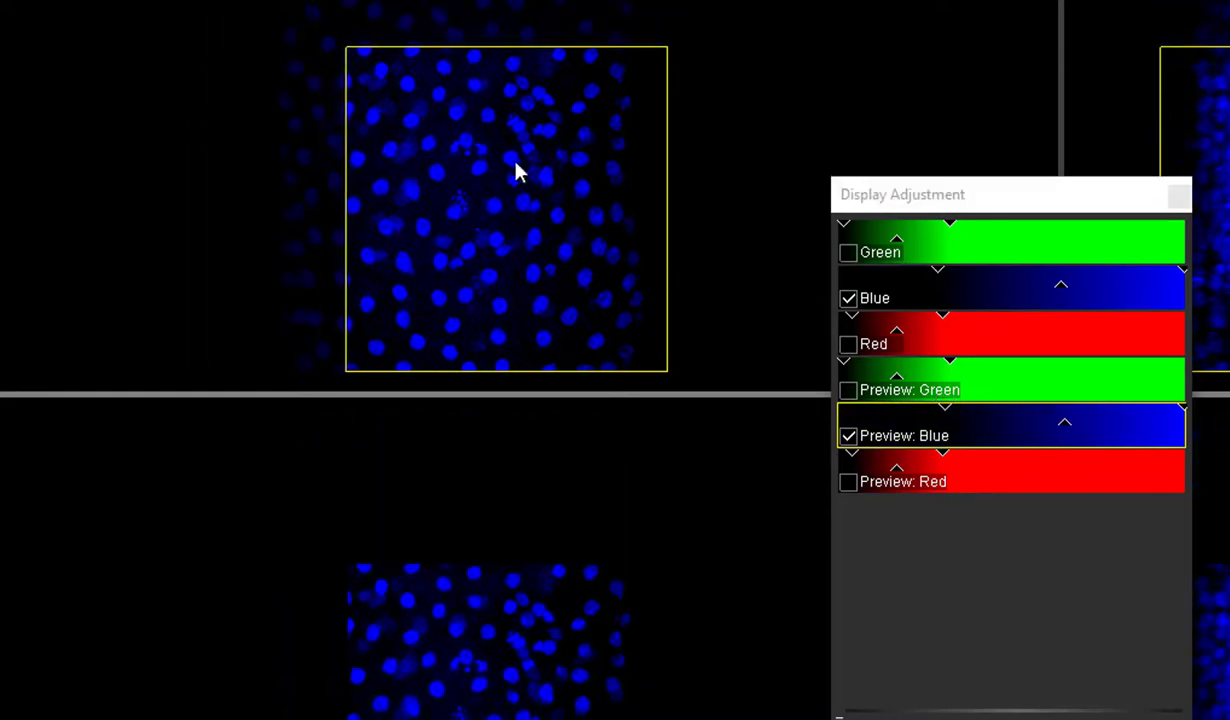
drag(661, 362, 492, 162)
scroll(420, 118, up, 4)
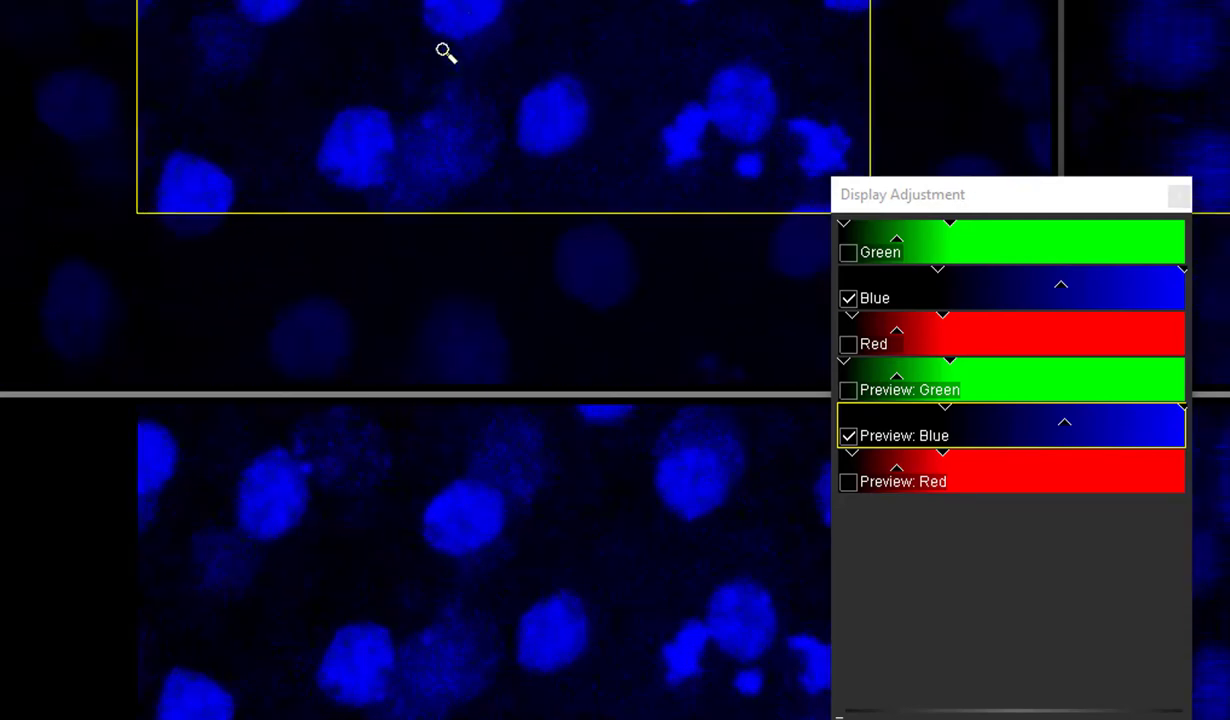
scroll(439, 118, up, 2)
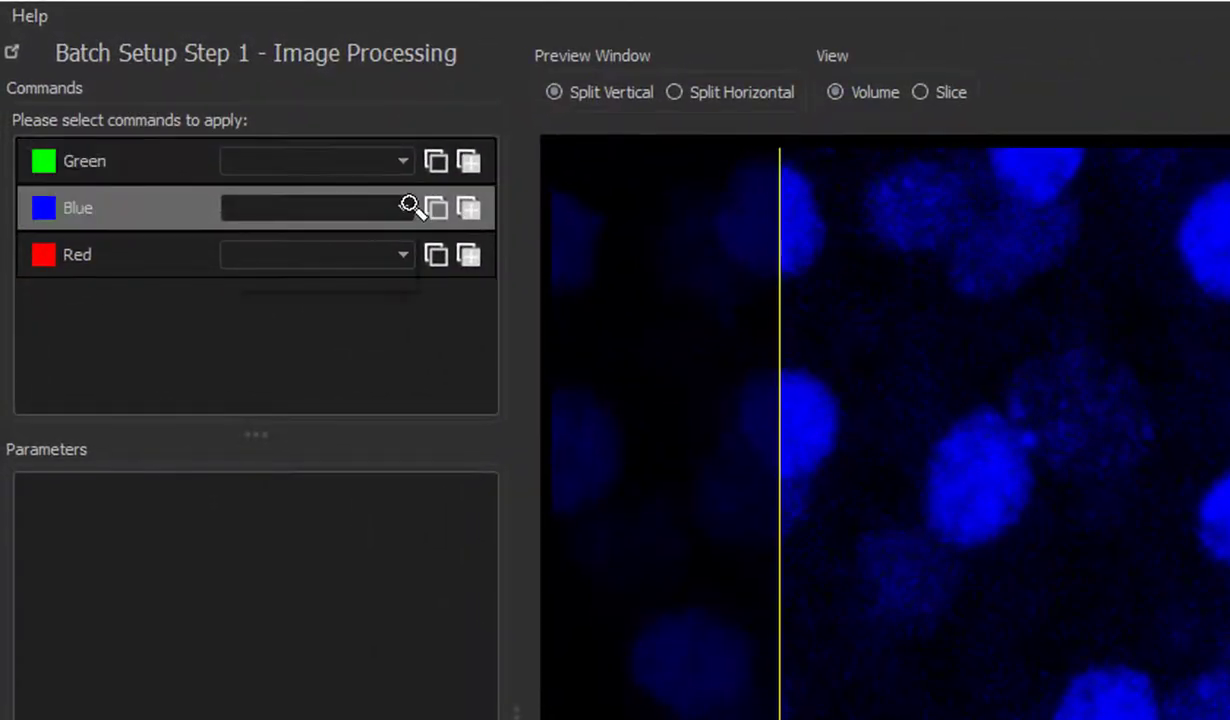
Step: Choose Median Filter for the Blue channel row with Filter Size 3 x 3 x 3
click(204, 103)
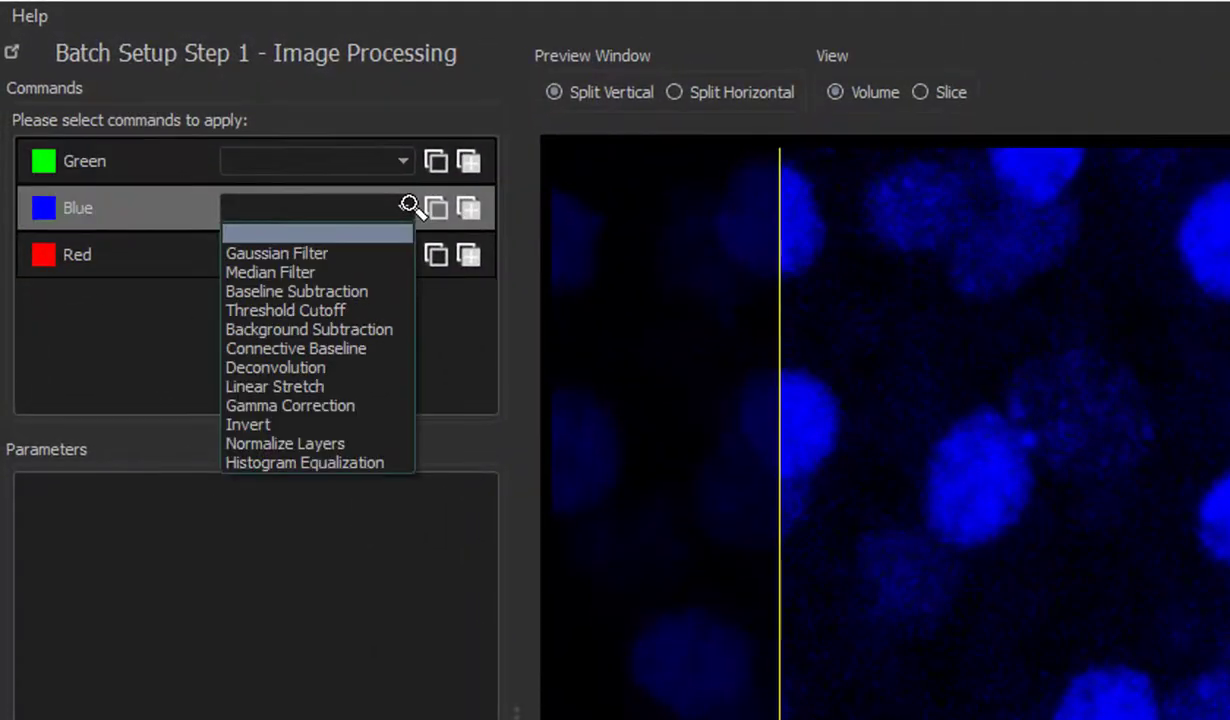
click(338, 273)
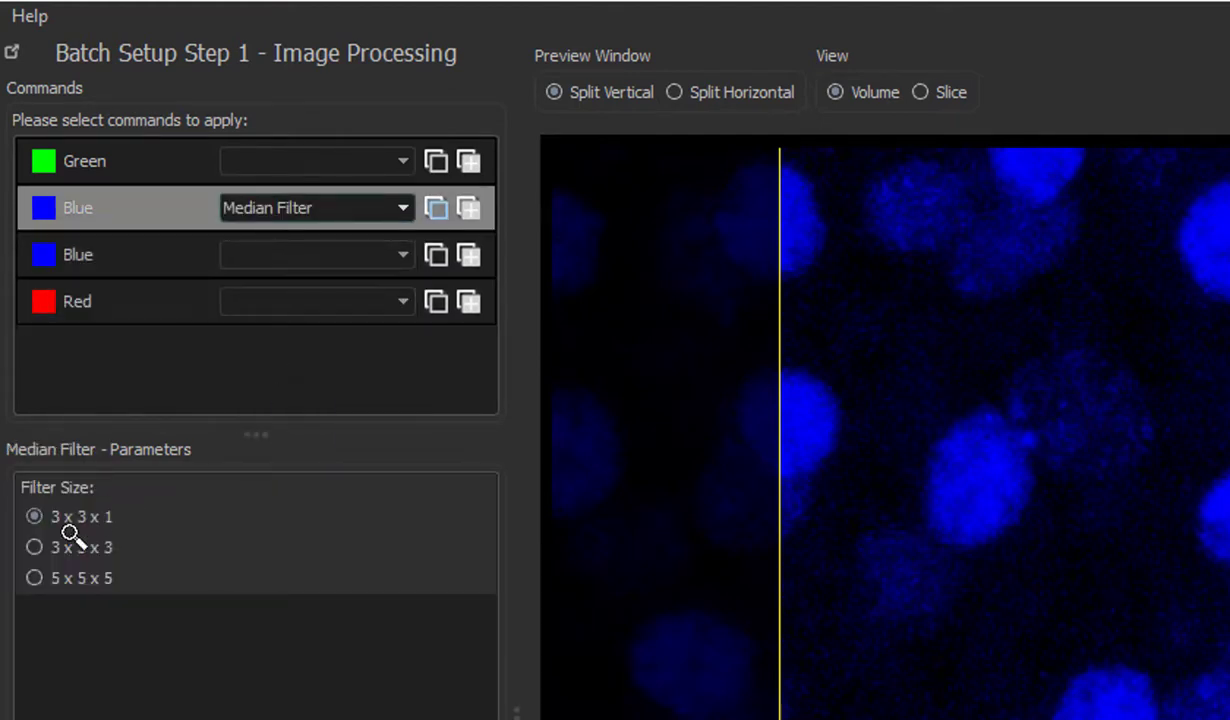
click(36, 547)
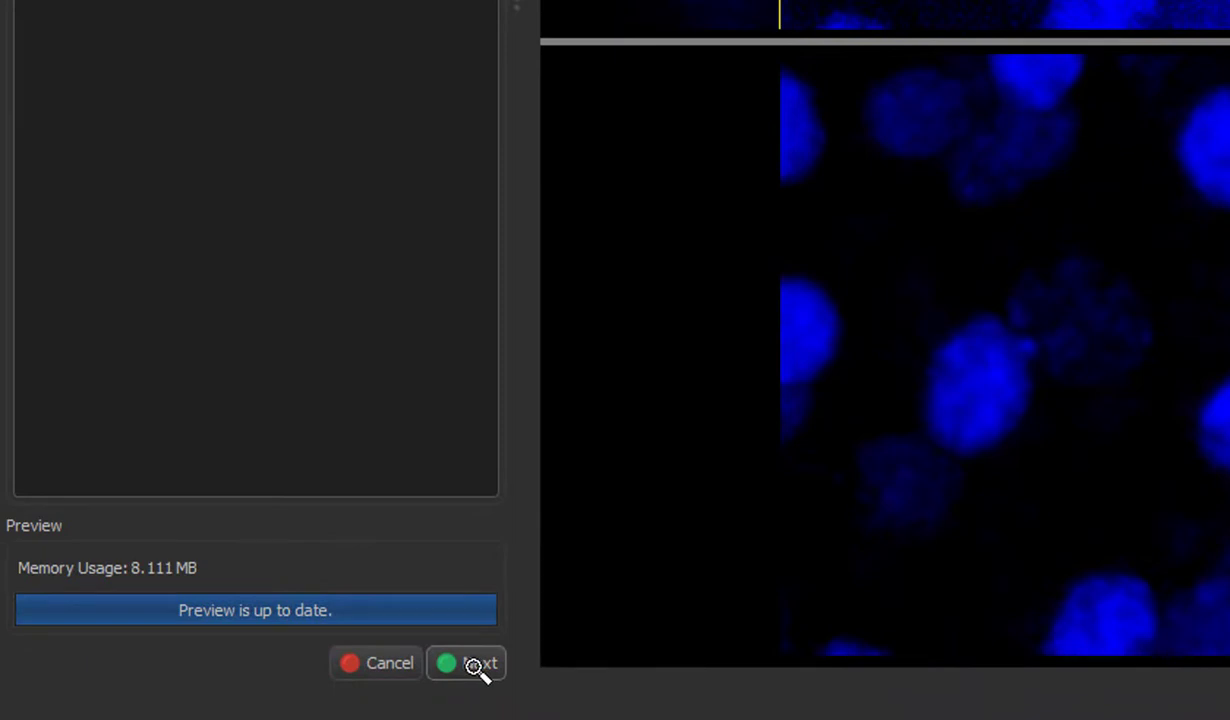
Step: Add a Surfaces detection step loaded with the 'Surfaces 1 no median' creation preset
click(474, 664)
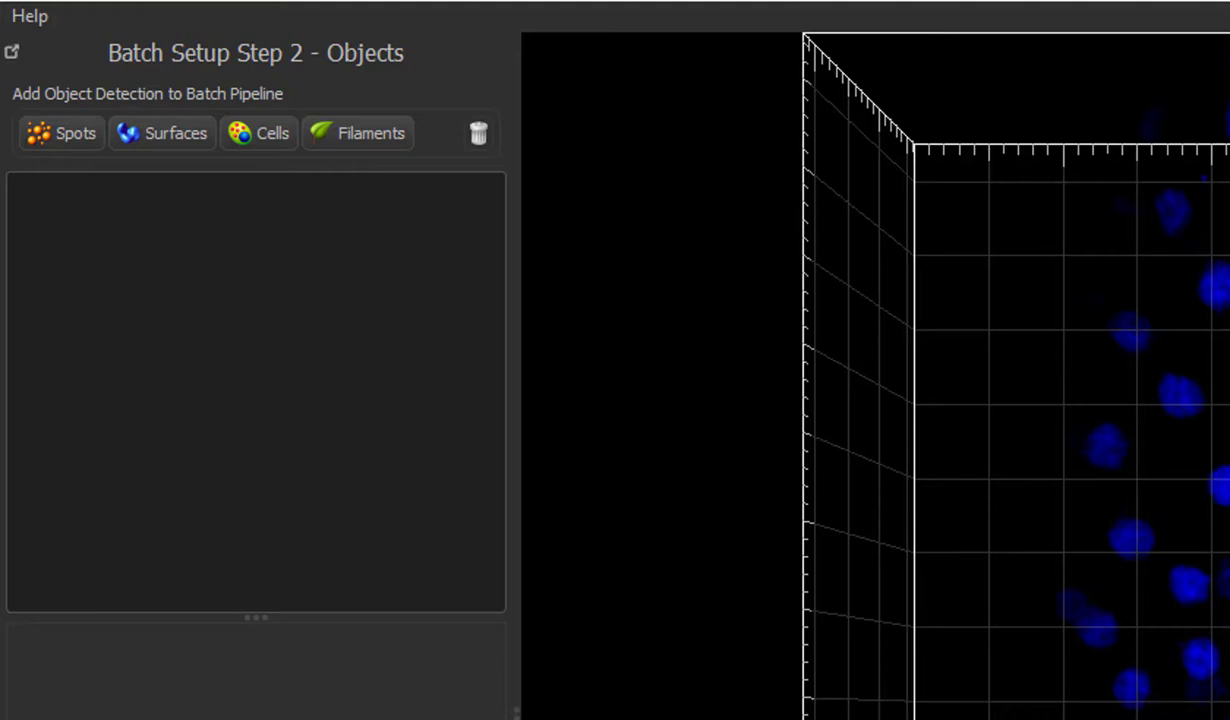
click(175, 135)
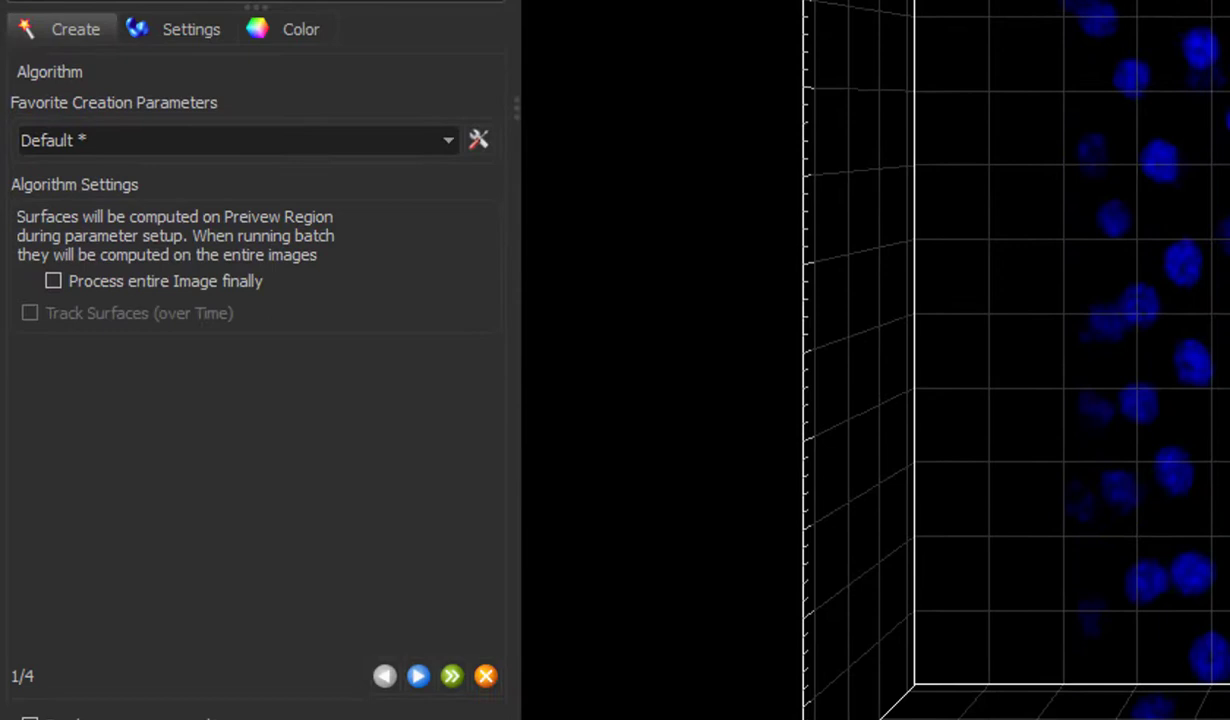
click(447, 139)
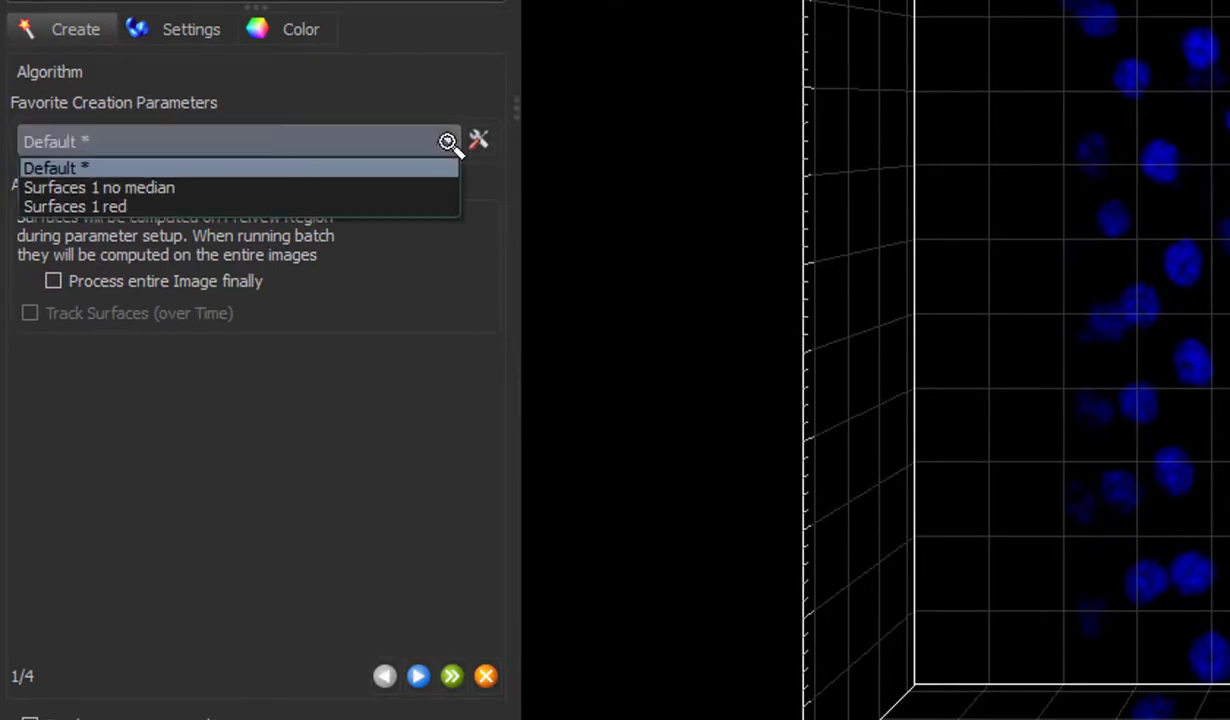
click(271, 189)
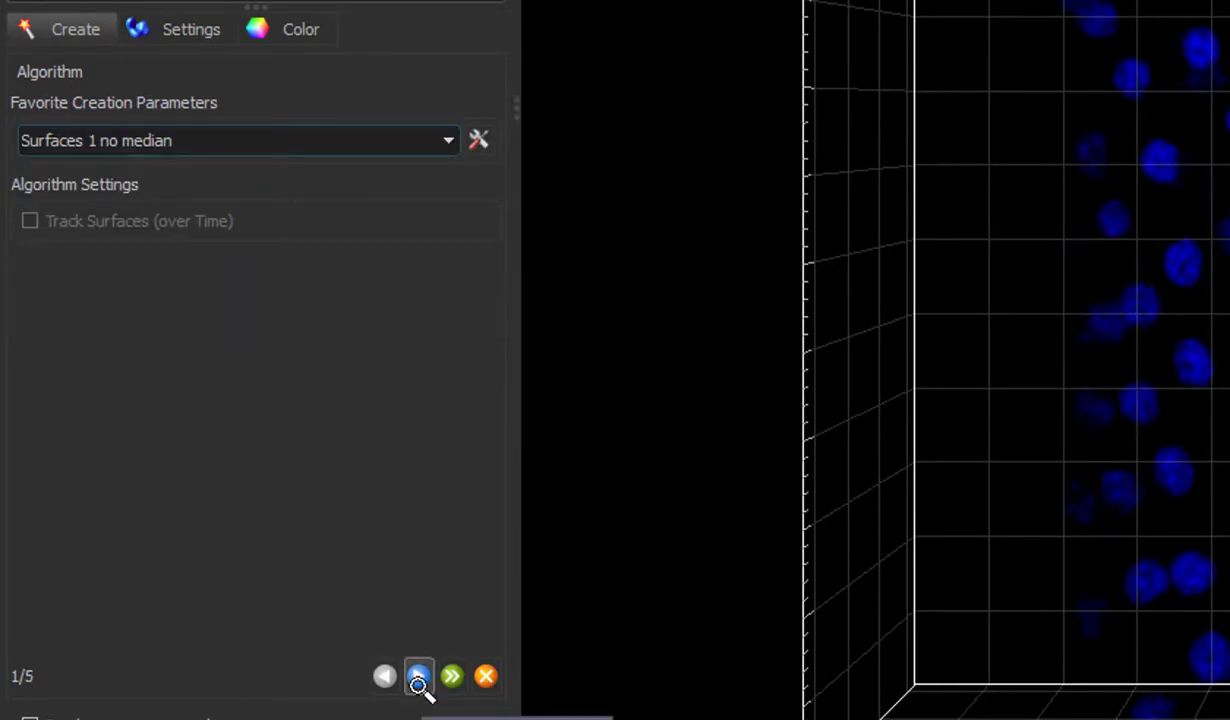
Step: Advance the surface wizard past source channel, threshold and seed points to surface classification
click(418, 678)
click(418, 678)
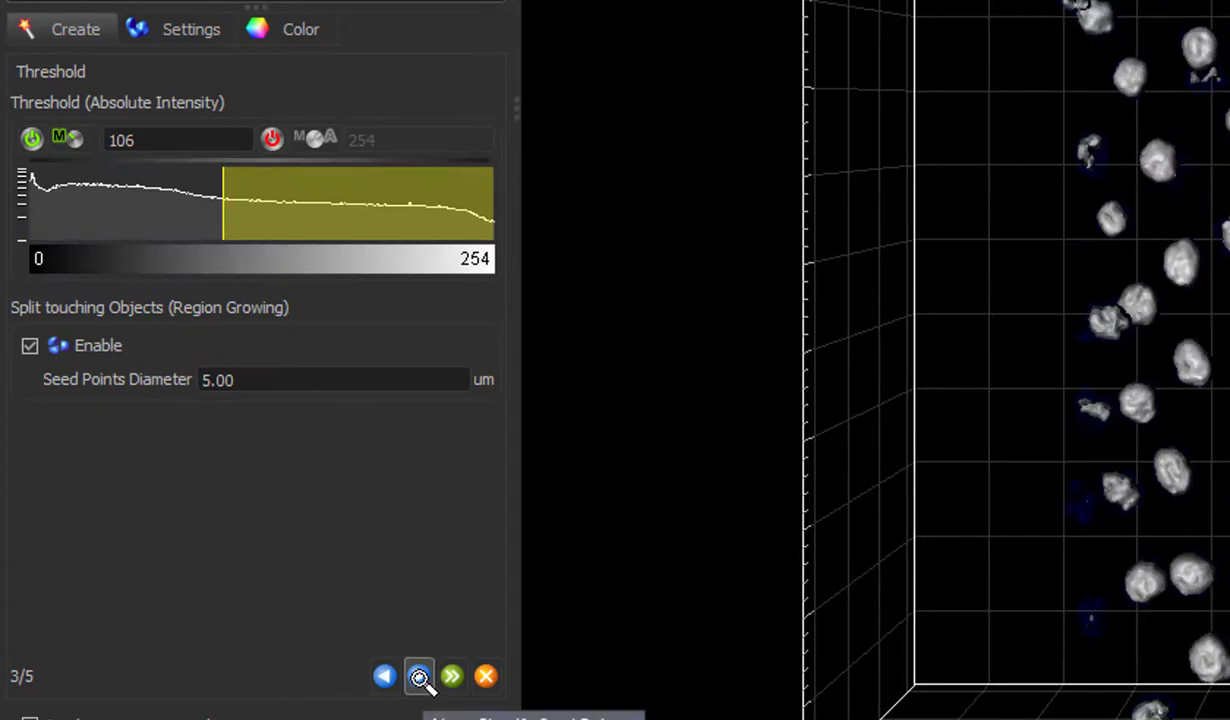
click(420, 678)
click(420, 678)
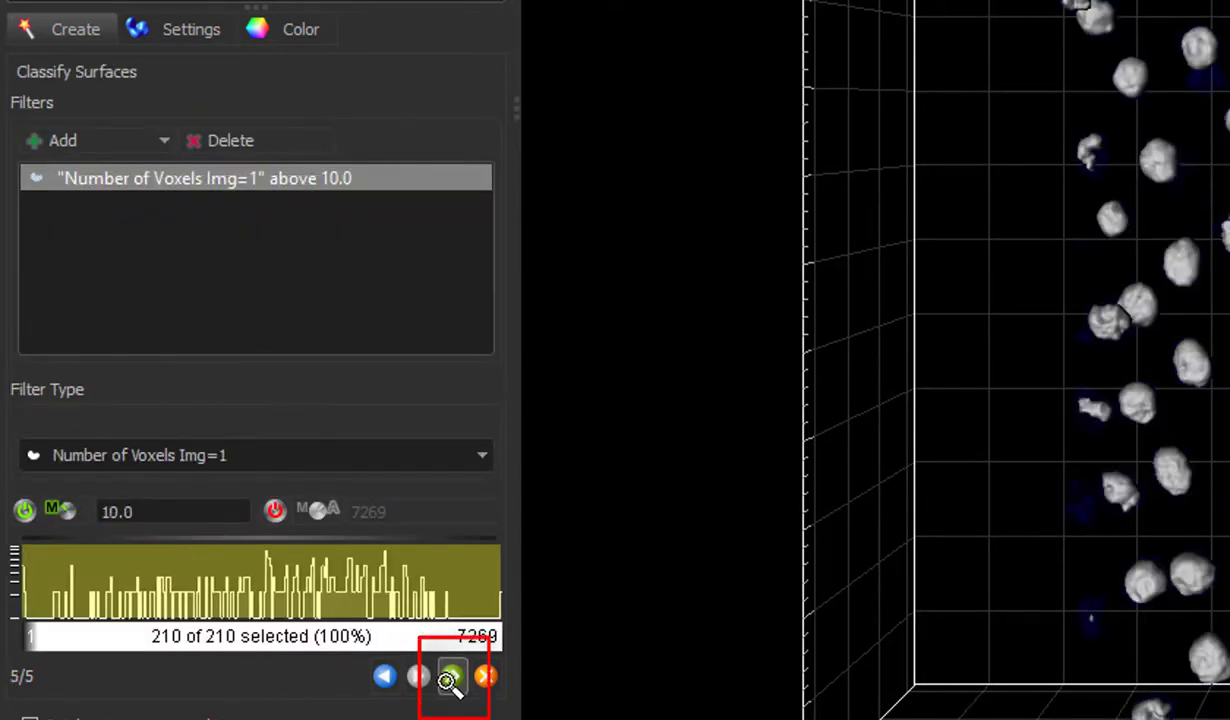
Step: Finish the nucleus surfaces and uncheck 'Batch stores processed image'
click(450, 678)
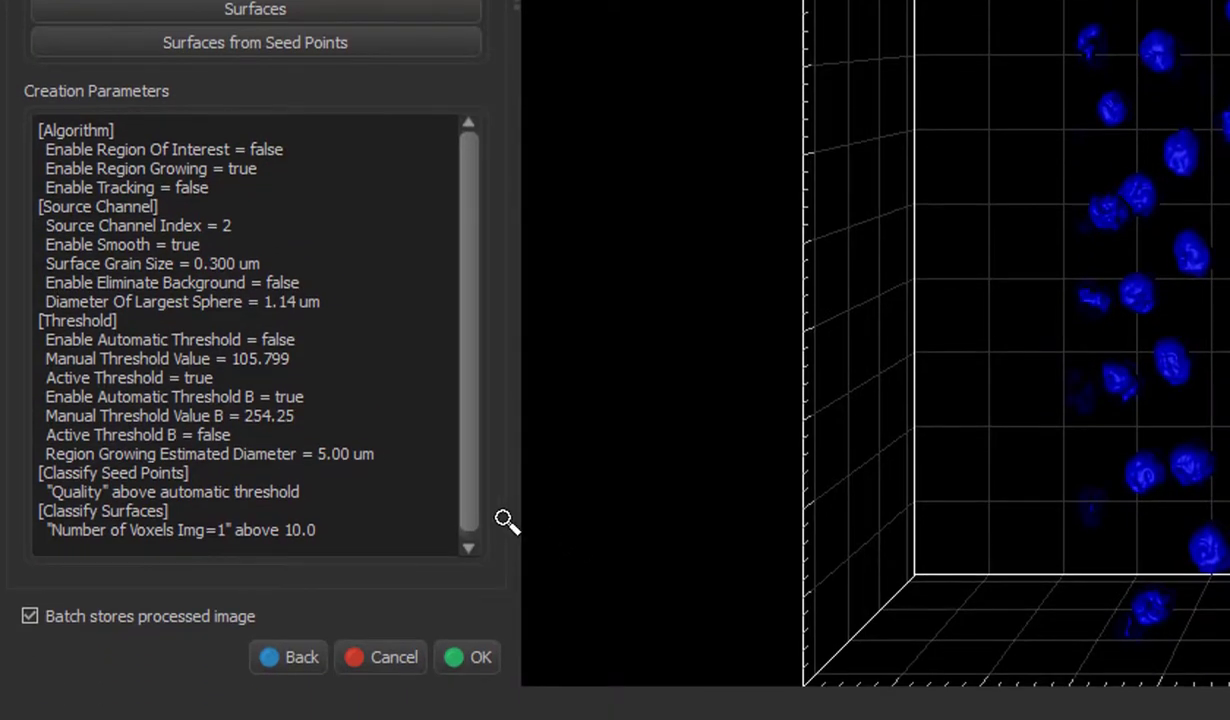
click(150, 614)
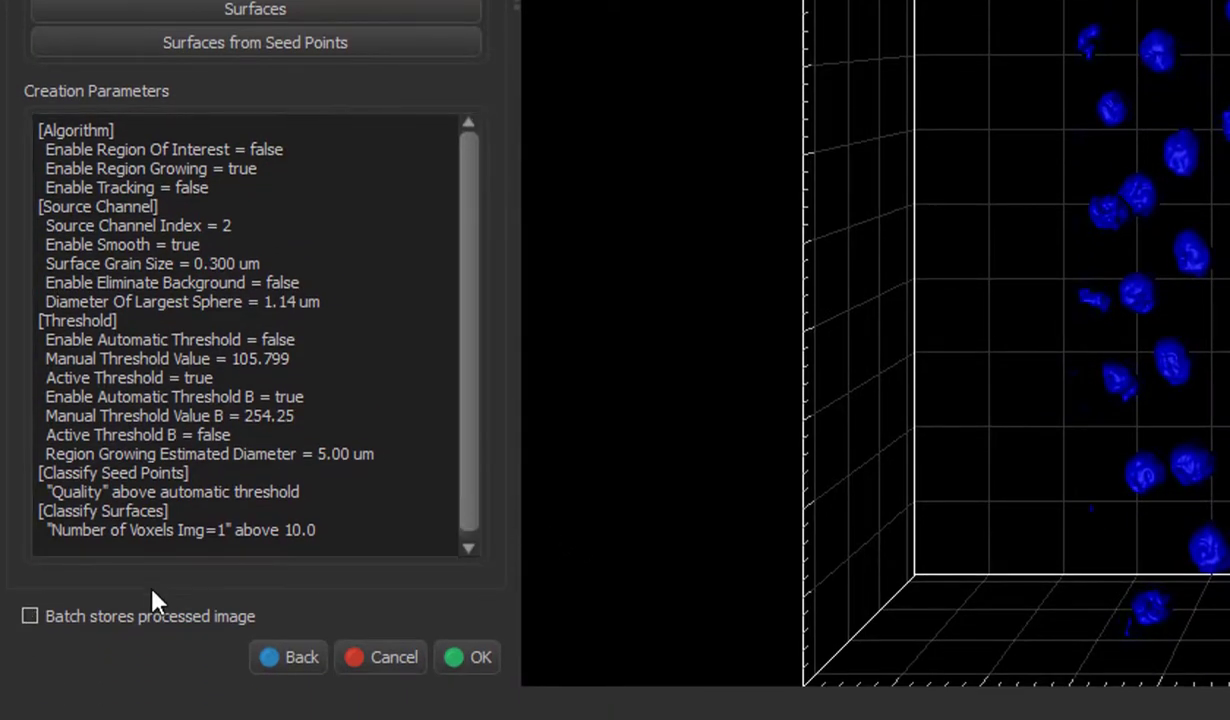
click(30, 617)
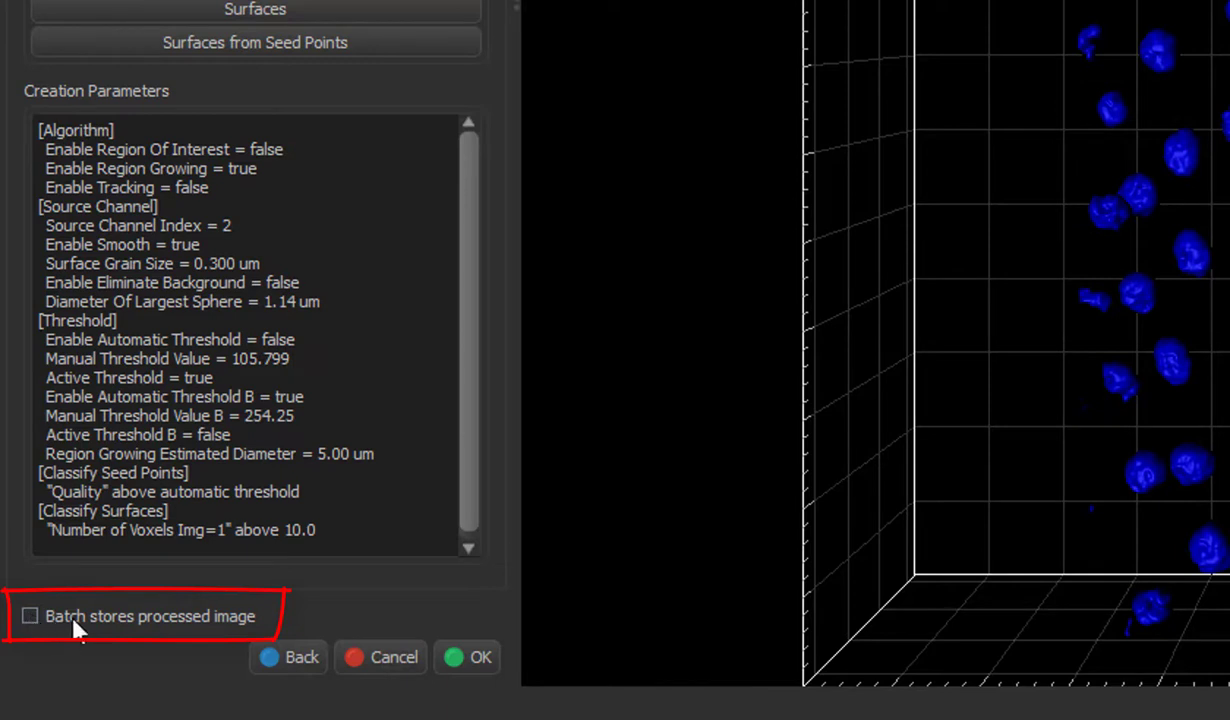
Step: Save the batch as 'My protocol' and inspect its Median Filter step details
click(466, 660)
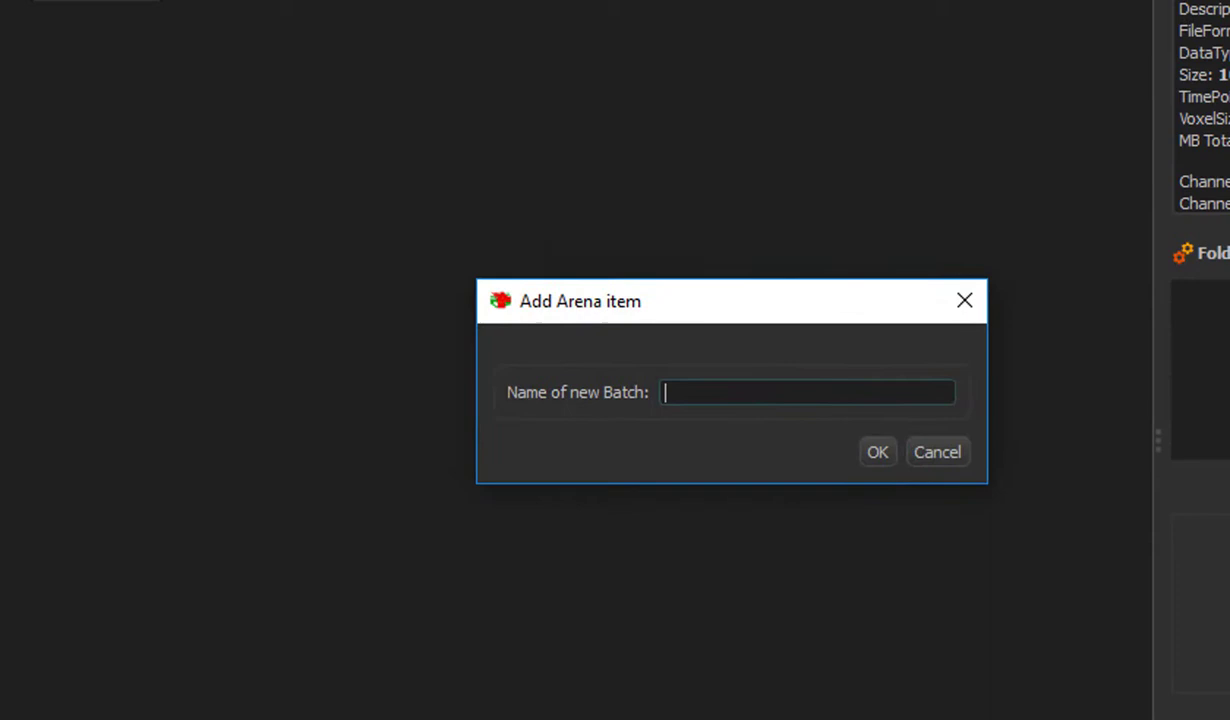
text(My proto)
key(Return)
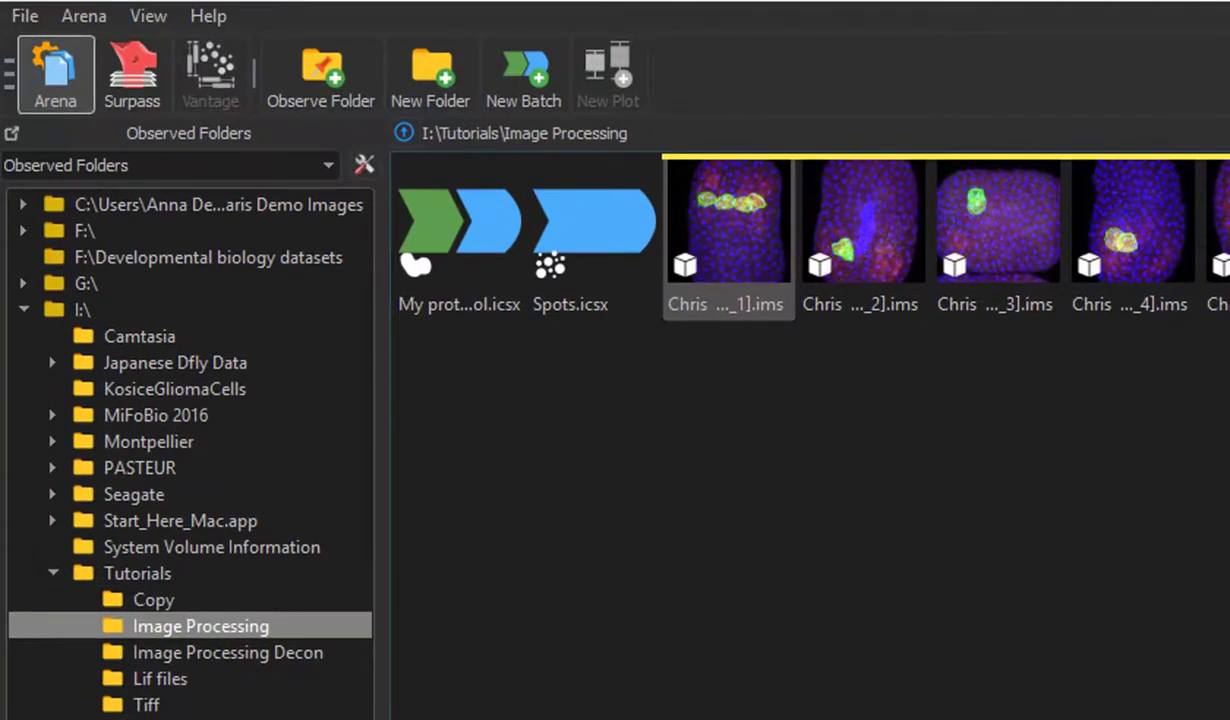
click(476, 252)
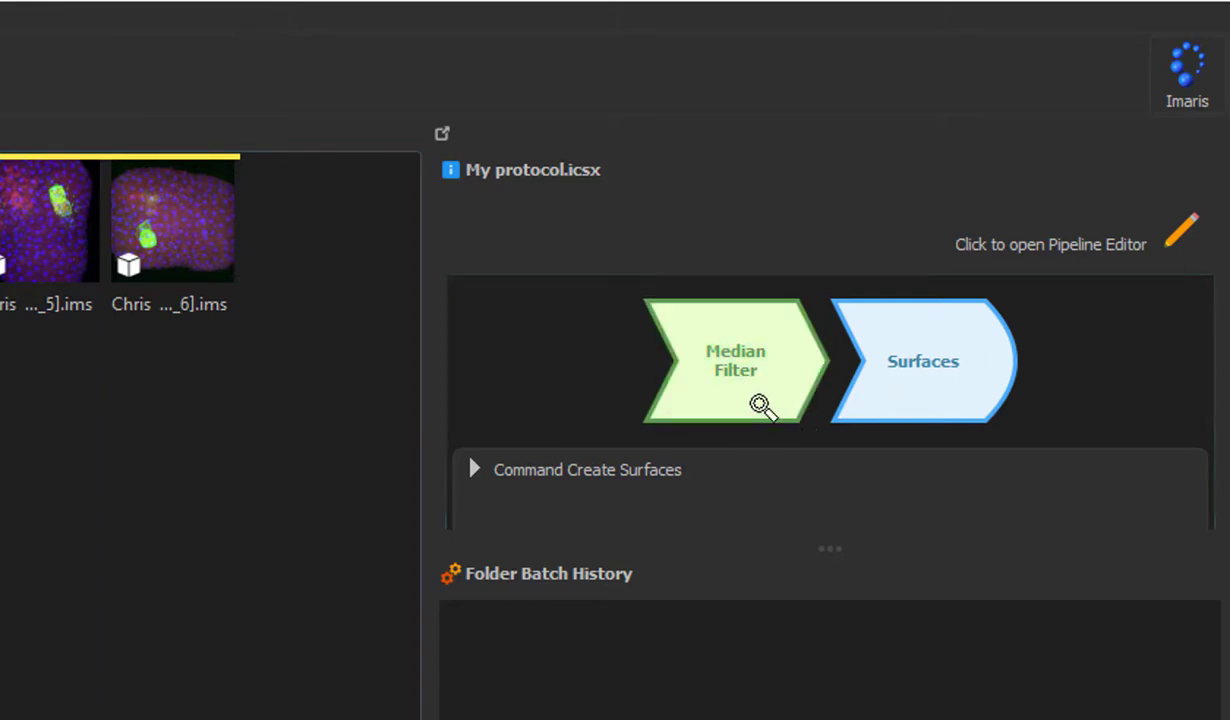
click(758, 398)
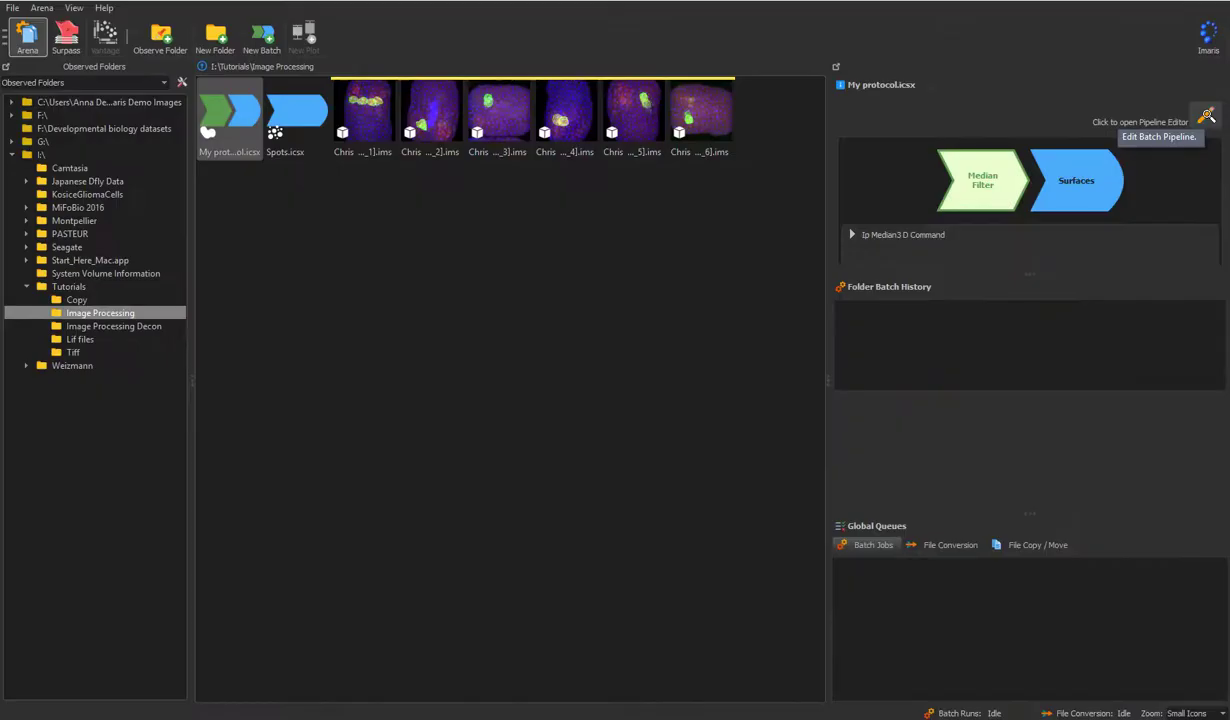
Step: Add Spots.icsx to My protocol's pipeline, remove that Spots step, and save the pipeline
click(1183, 230)
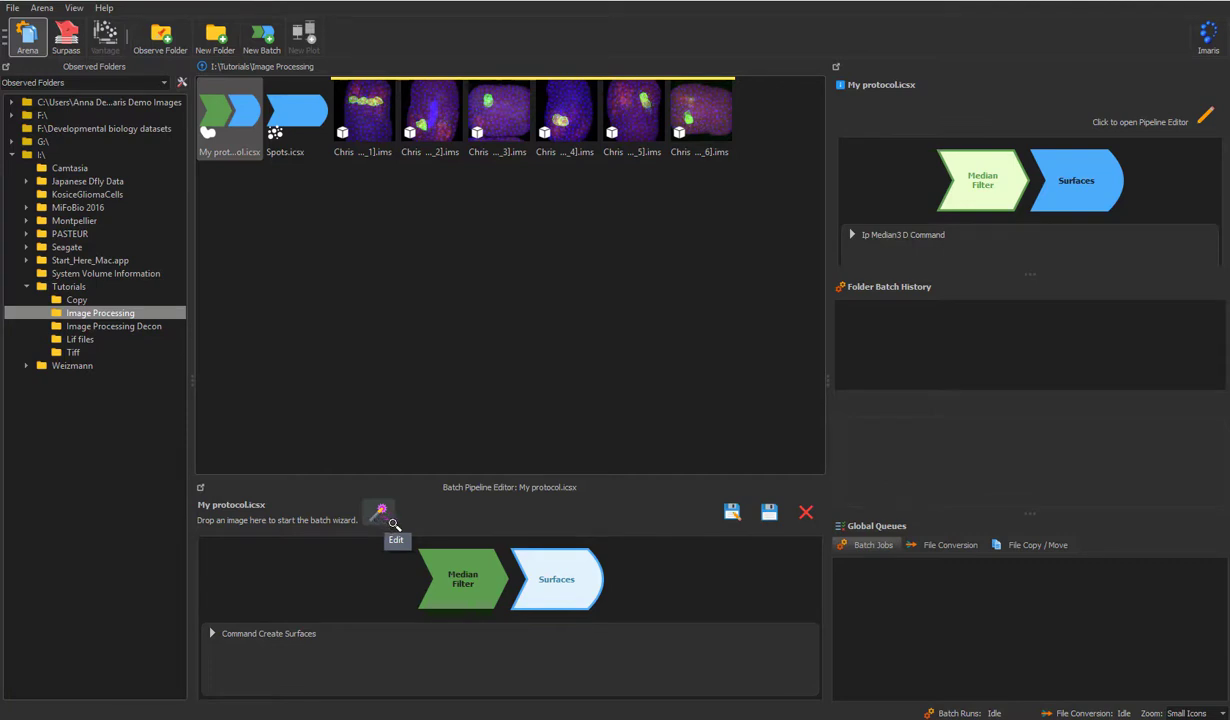
click(299, 117)
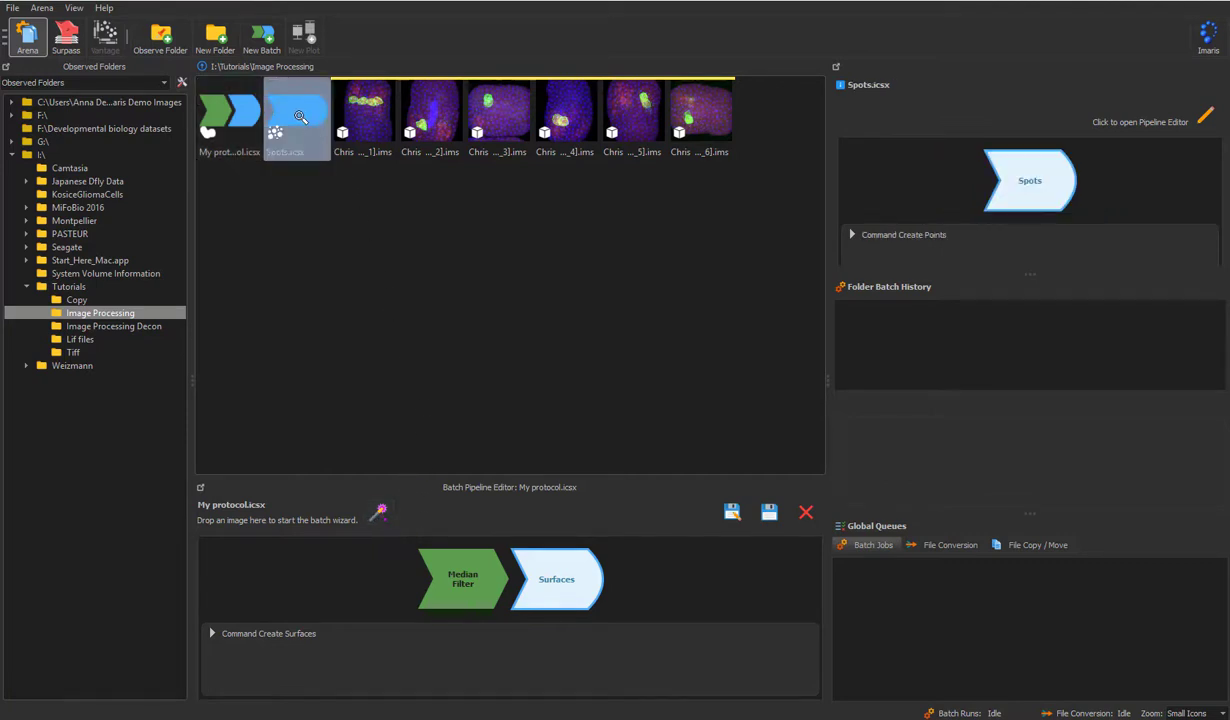
drag(302, 127, 487, 510)
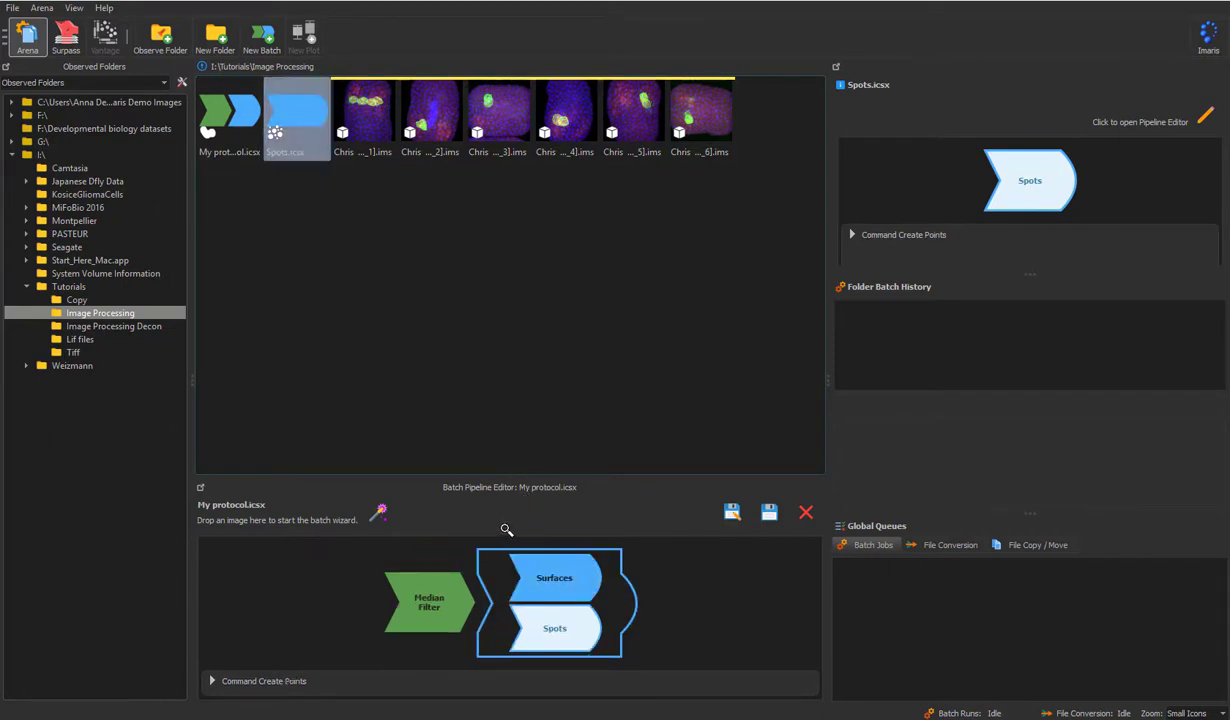
right_click(555, 640)
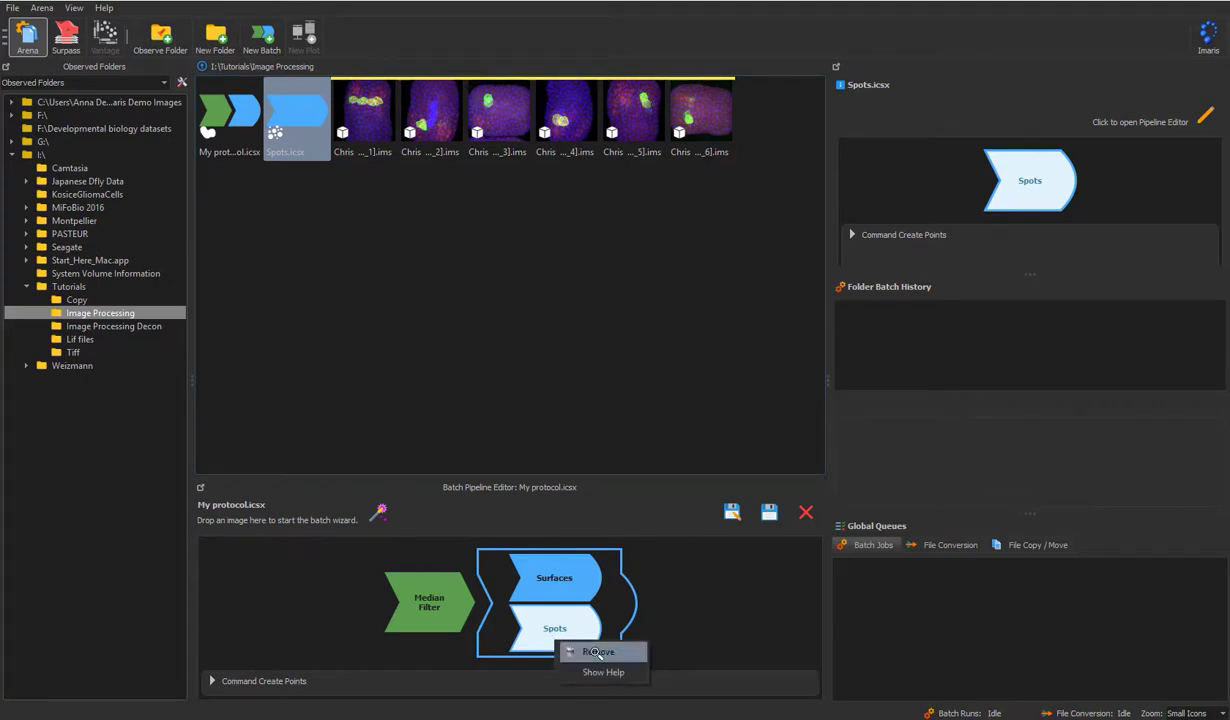
click(597, 652)
click(769, 512)
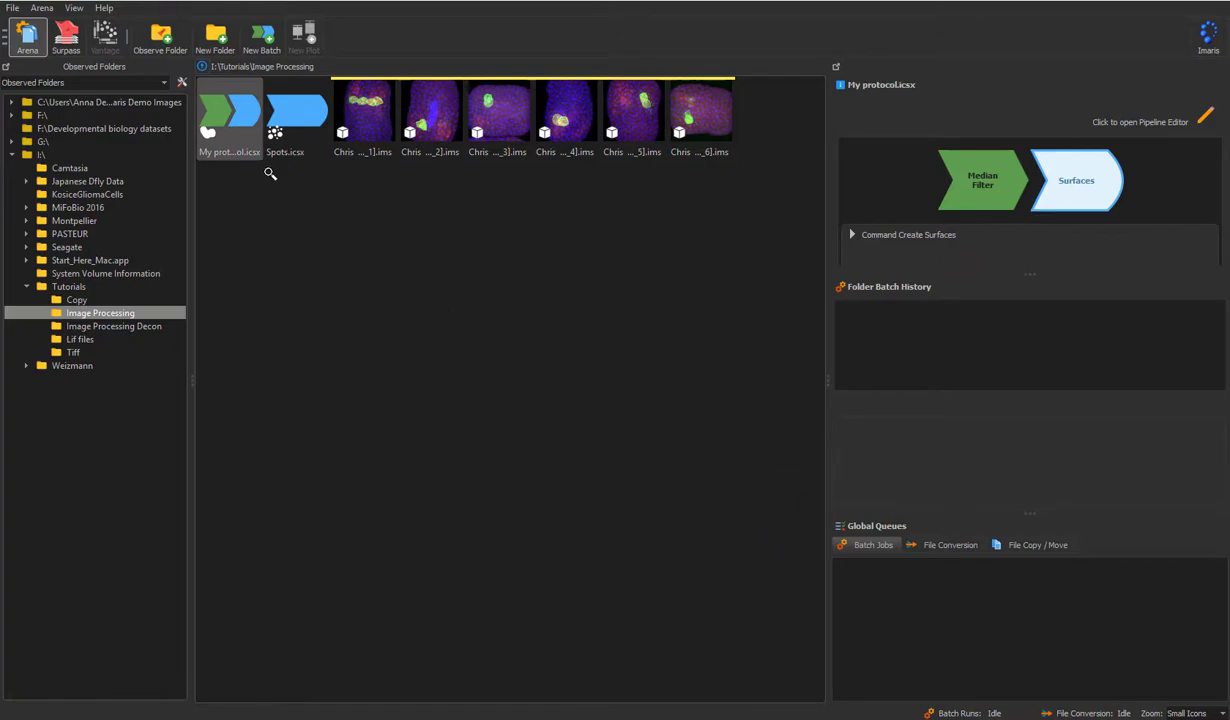
Step: Run My protocol as a batch on the six images in the Image Processing folder
right_click(240, 120)
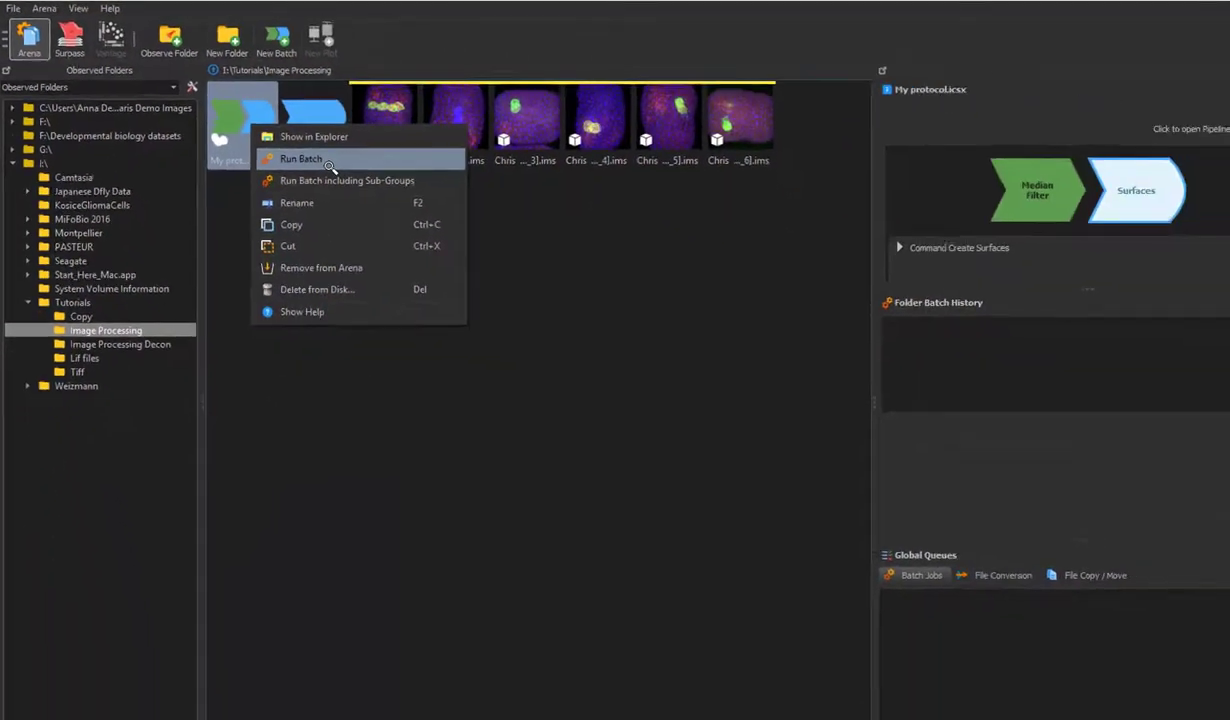
click(620, 312)
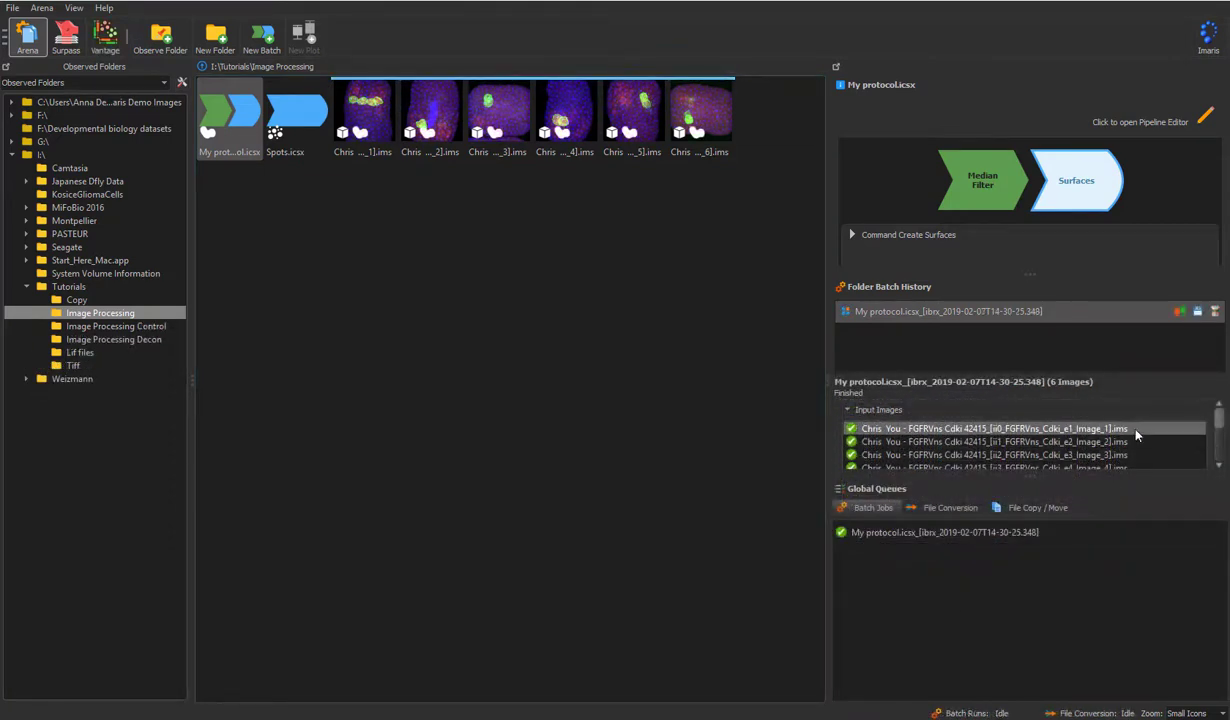
mouse_move(1220, 420)
mouse_down()
mouse_move(1221, 435)
mouse_move(1223, 419)
mouse_up()
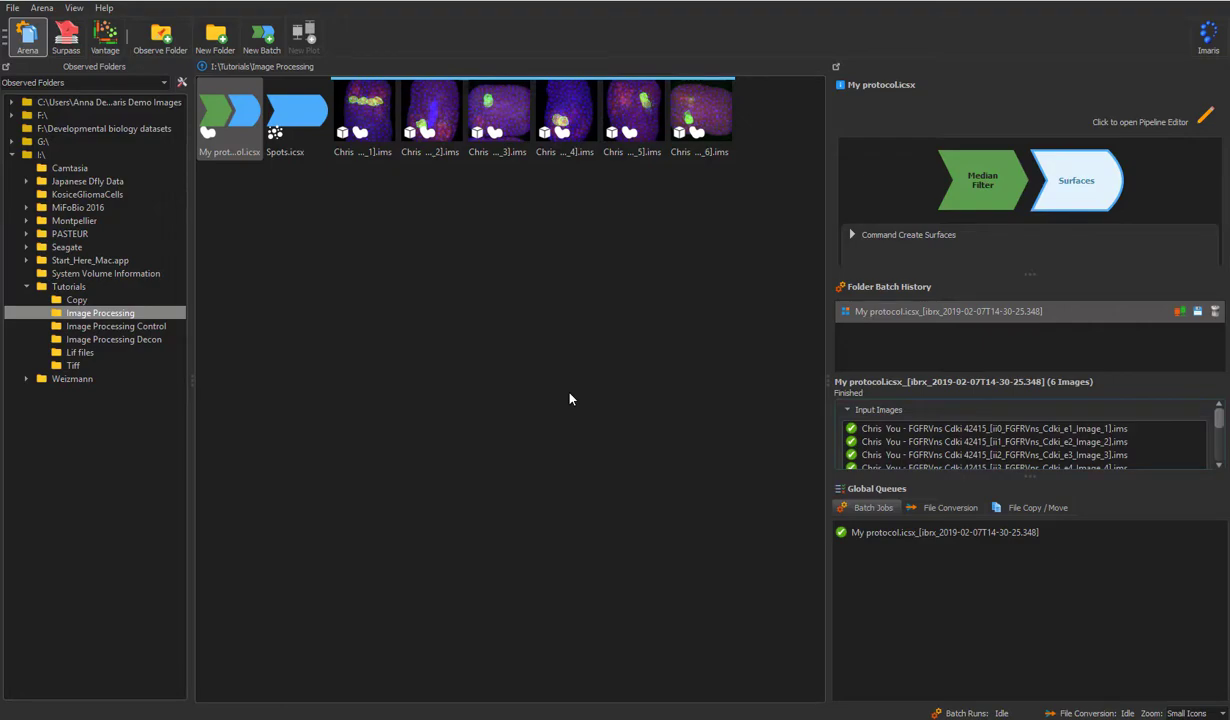
Step: Open a processed image and compare the Area statistics of individual Surfaces 1 nuclei
double_click(430, 112)
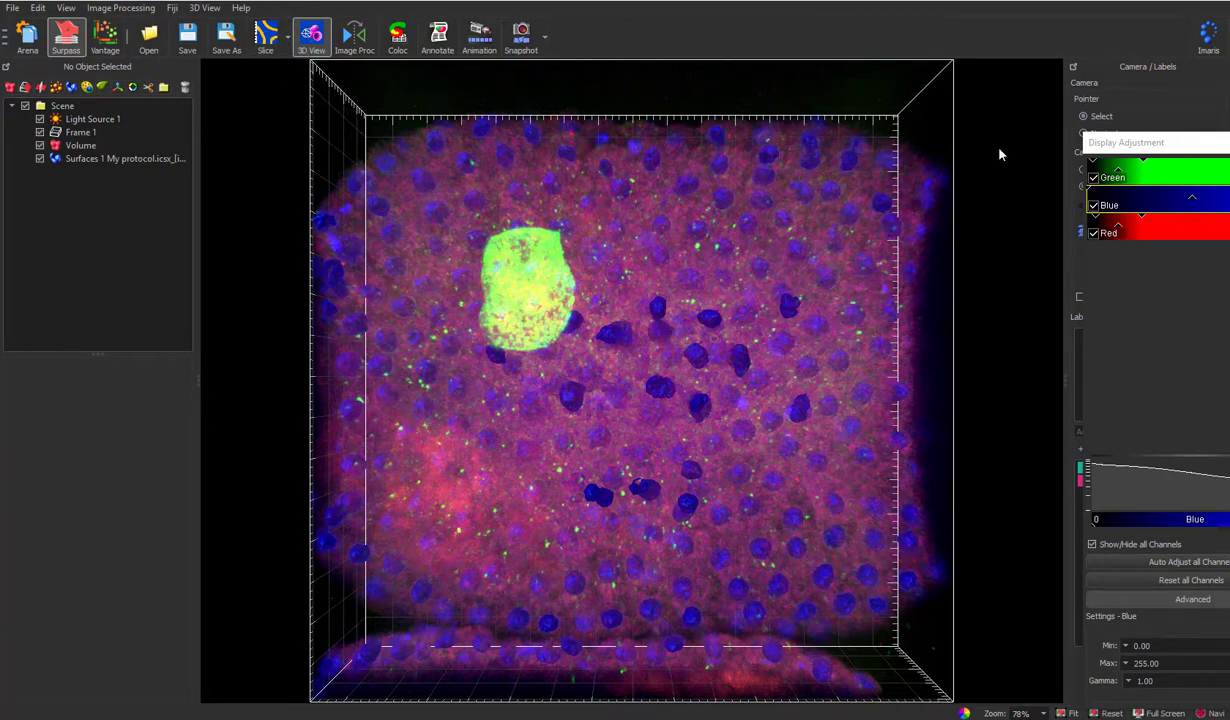
click(87, 160)
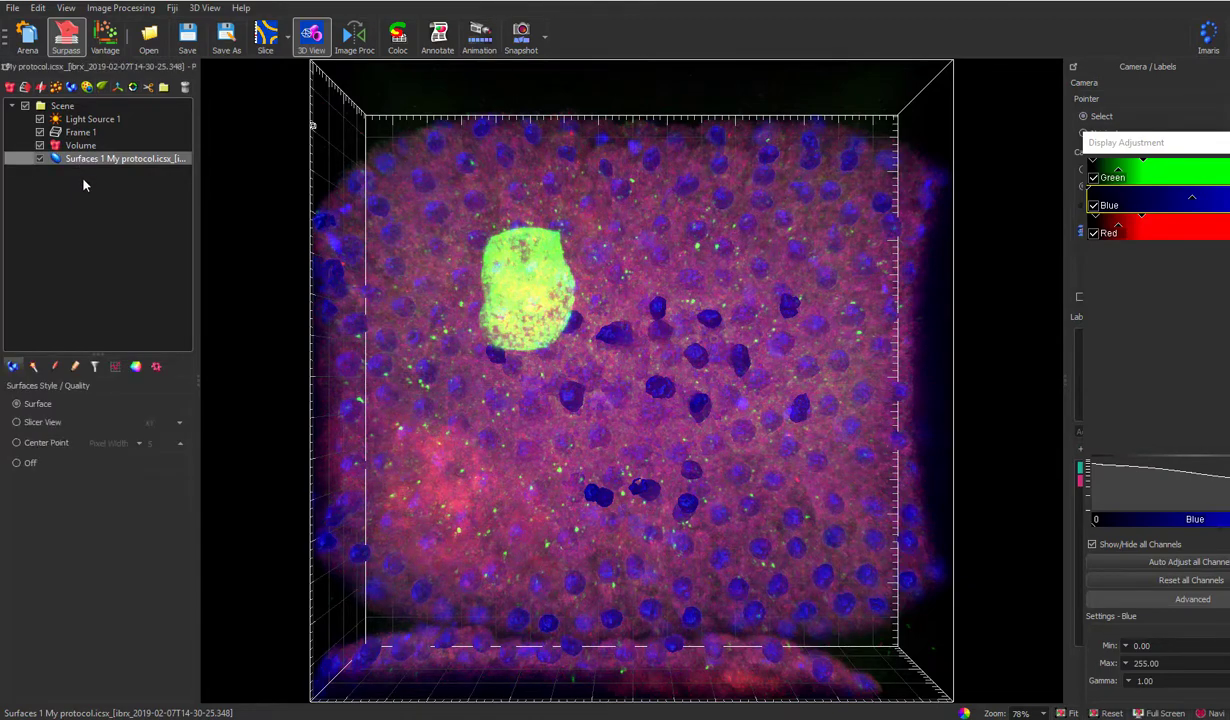
click(115, 367)
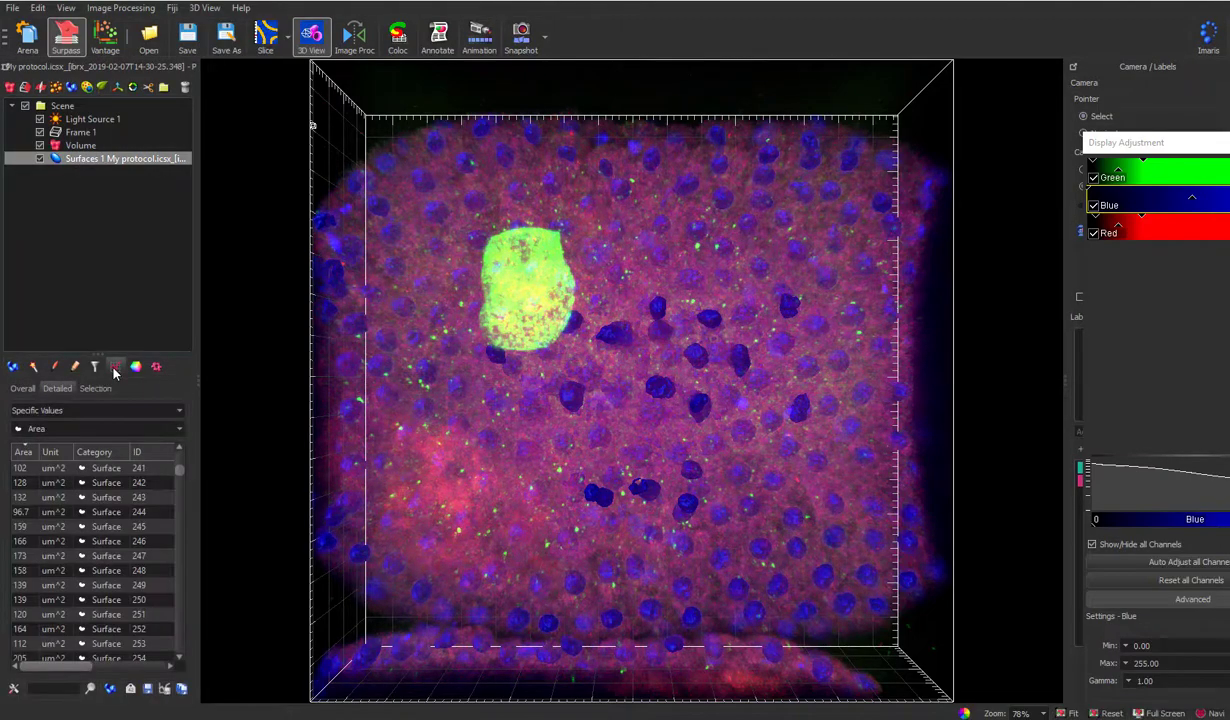
click(420, 367)
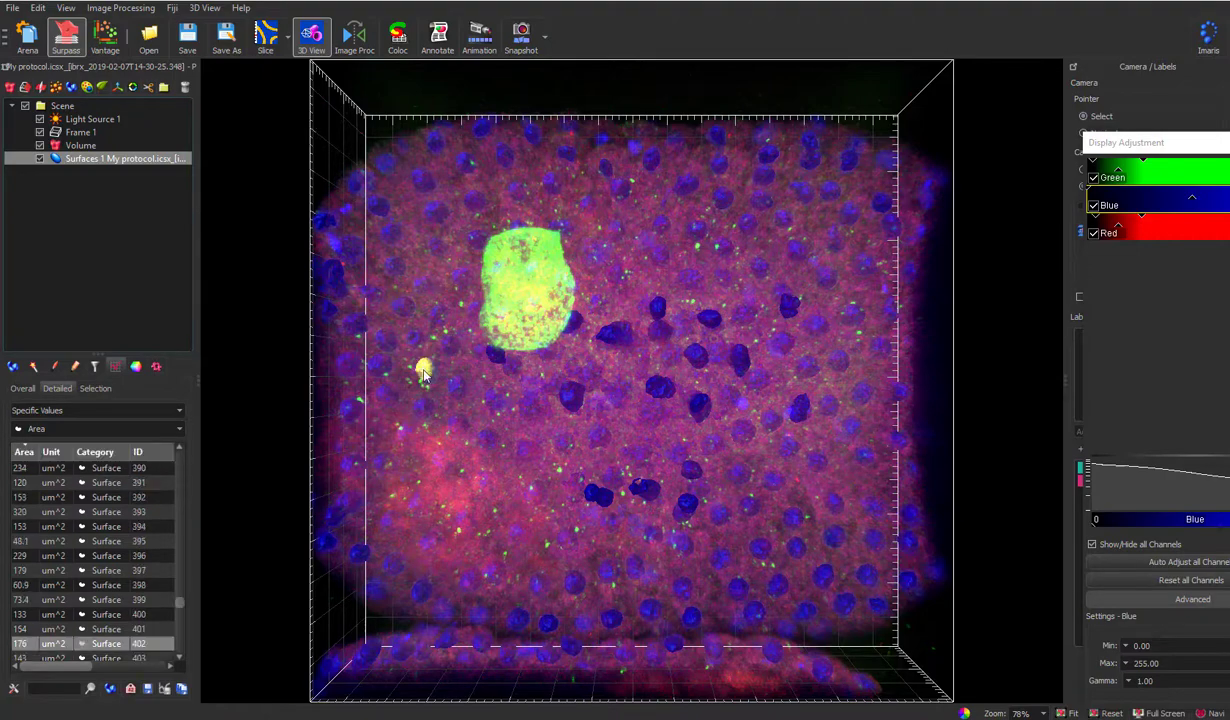
click(437, 211)
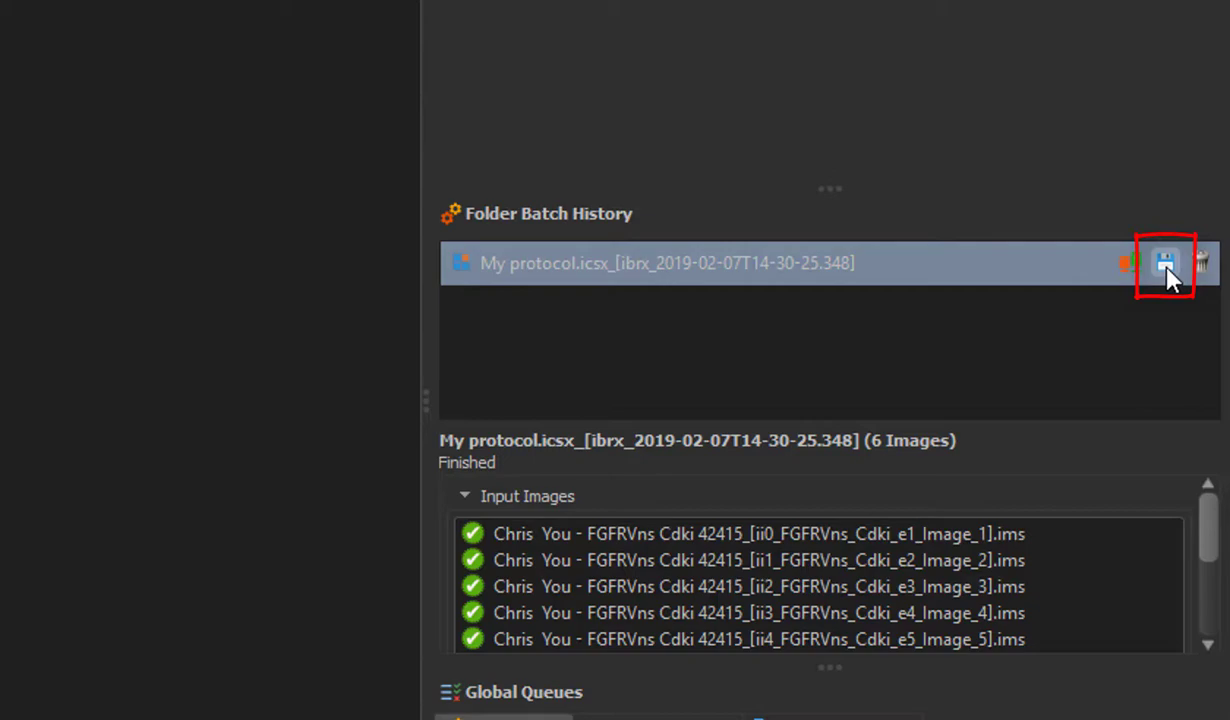
Step: Export the My protocol run's statistics as a Microsoft Excel (*.xls) file
click(1167, 267)
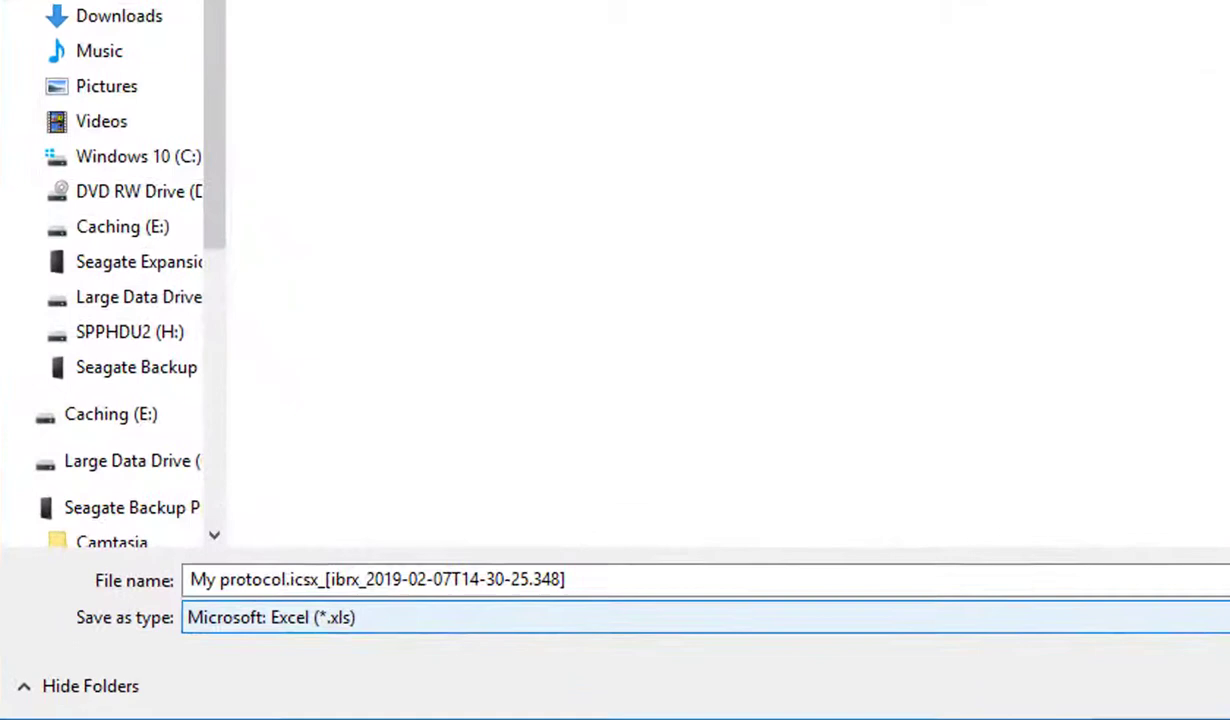
click(1163, 563)
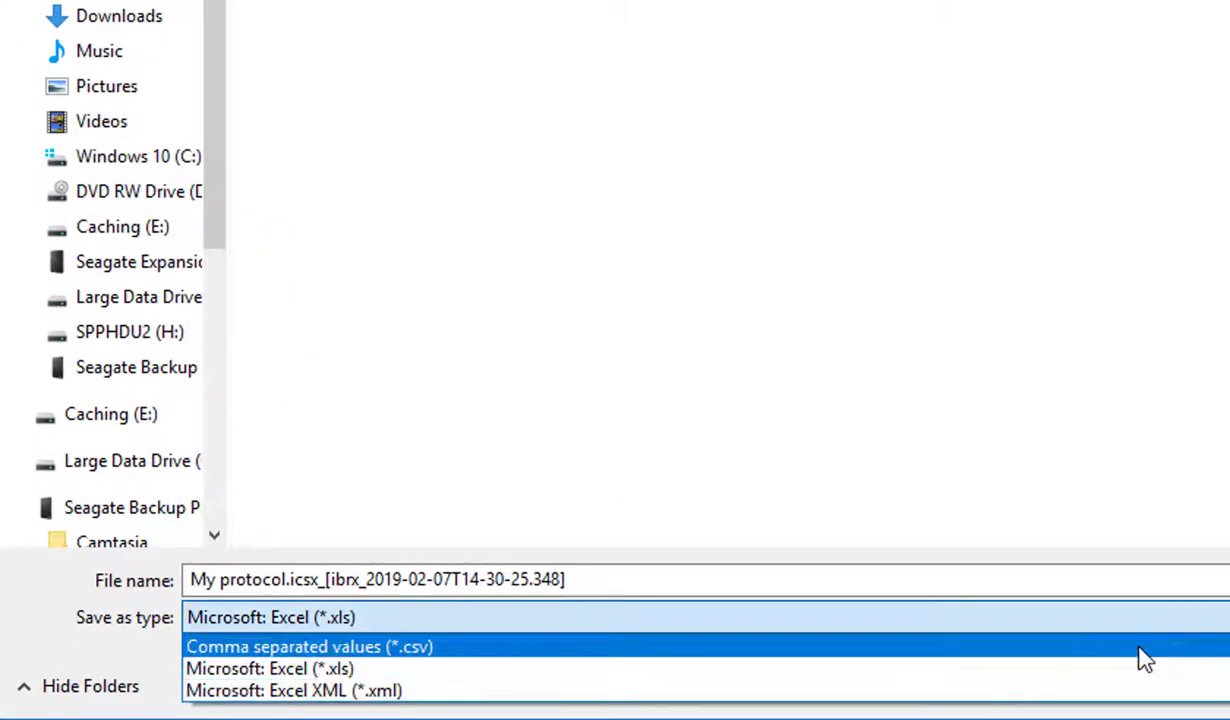
click(990, 688)
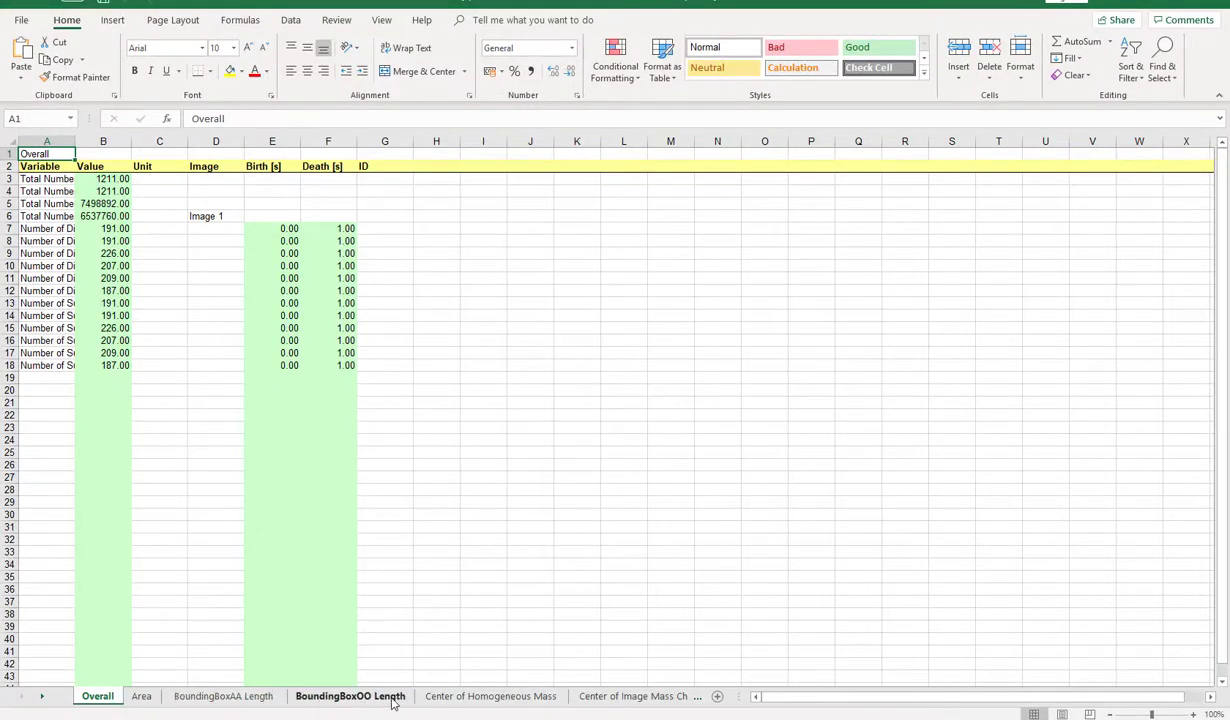
Step: On the Area sheet, add Data filters to the table's header row
click(141, 696)
click(24, 166)
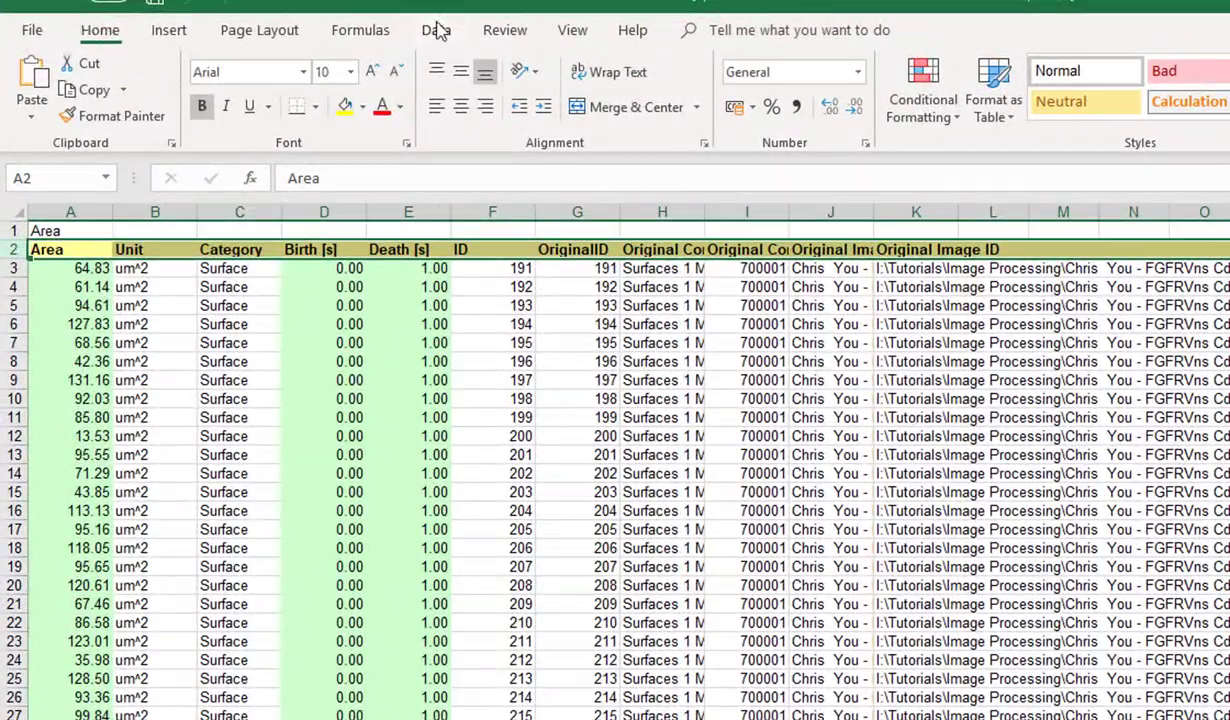
click(436, 30)
click(727, 100)
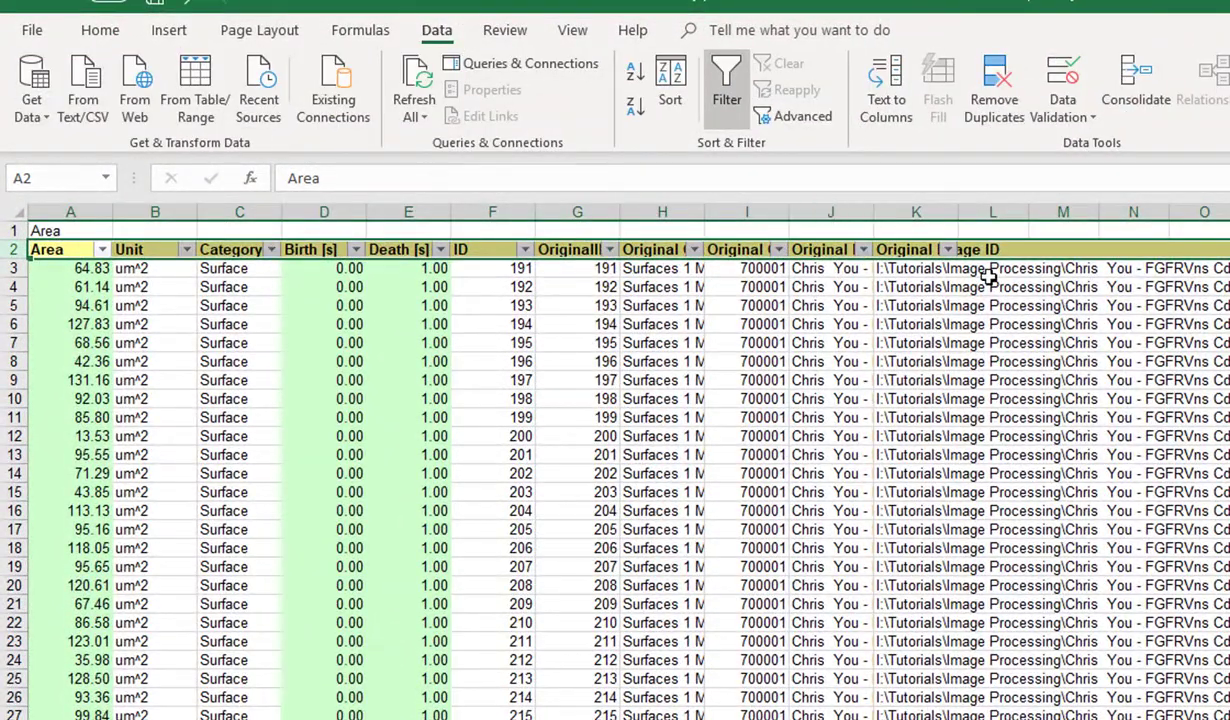
Step: Autofit column J and filter Original Image Name to keep only ii0, ii4 and ii5
double_click(873, 212)
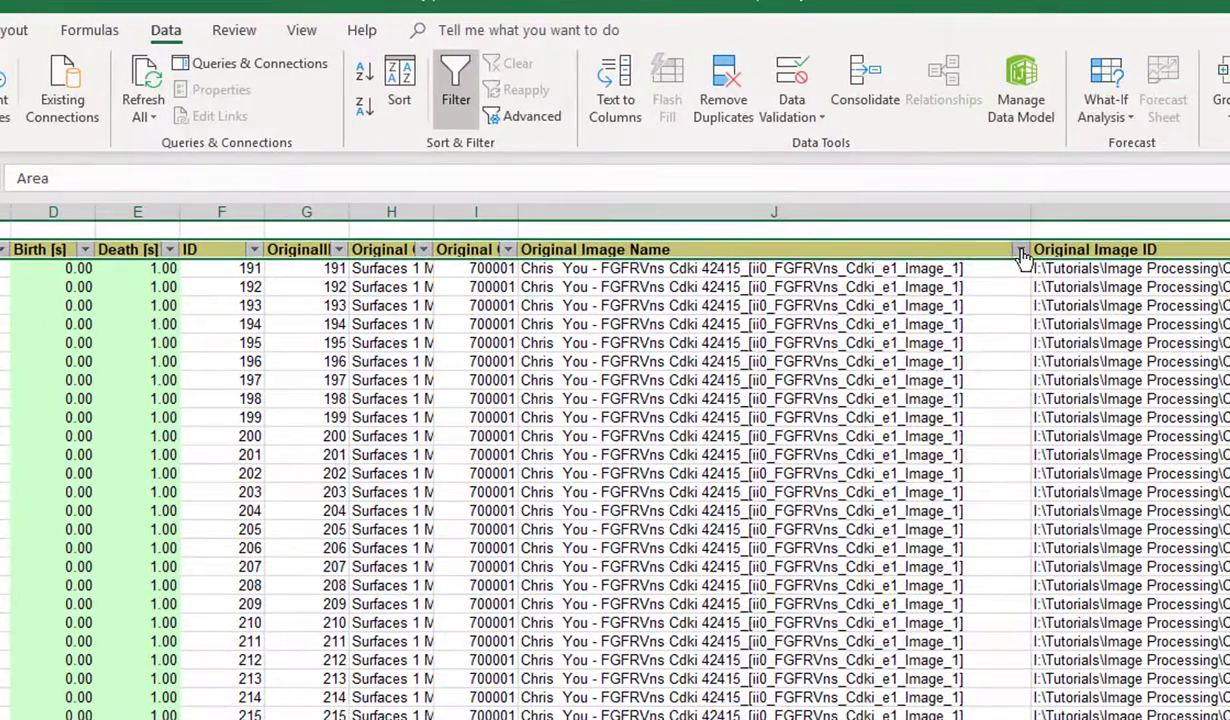
click(1020, 249)
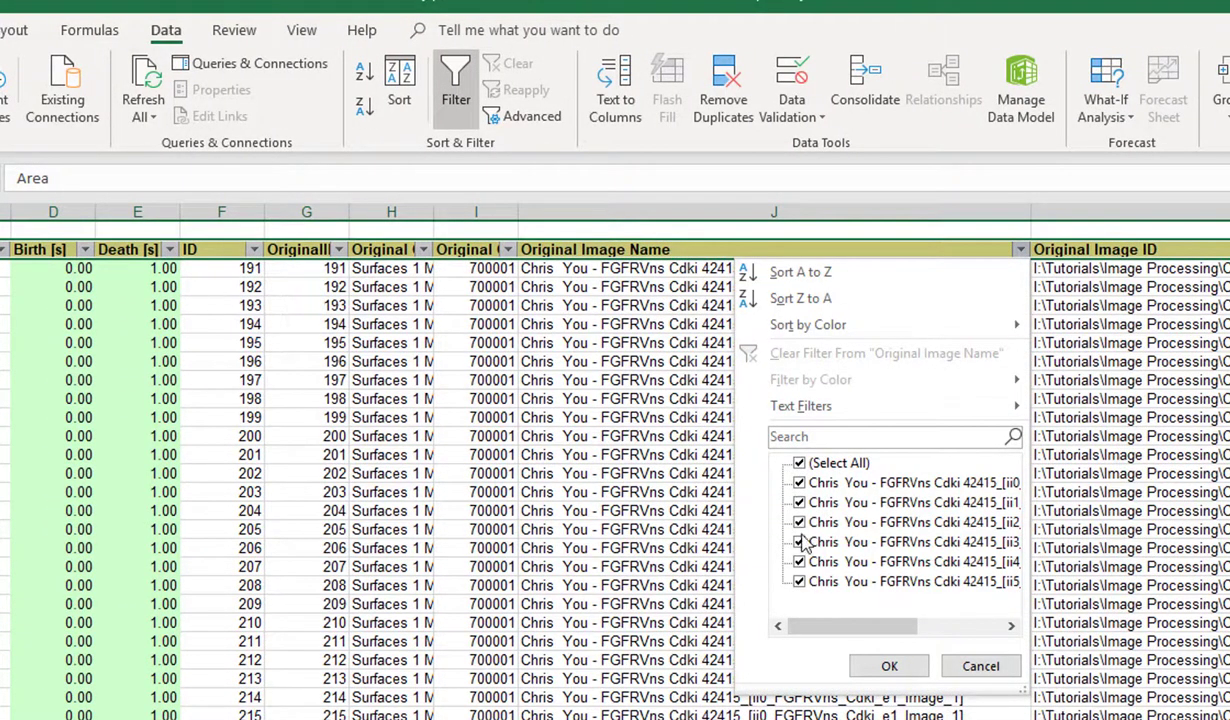
mouse_move(837, 627)
mouse_down()
mouse_move(928, 638)
mouse_move(858, 637)
mouse_up()
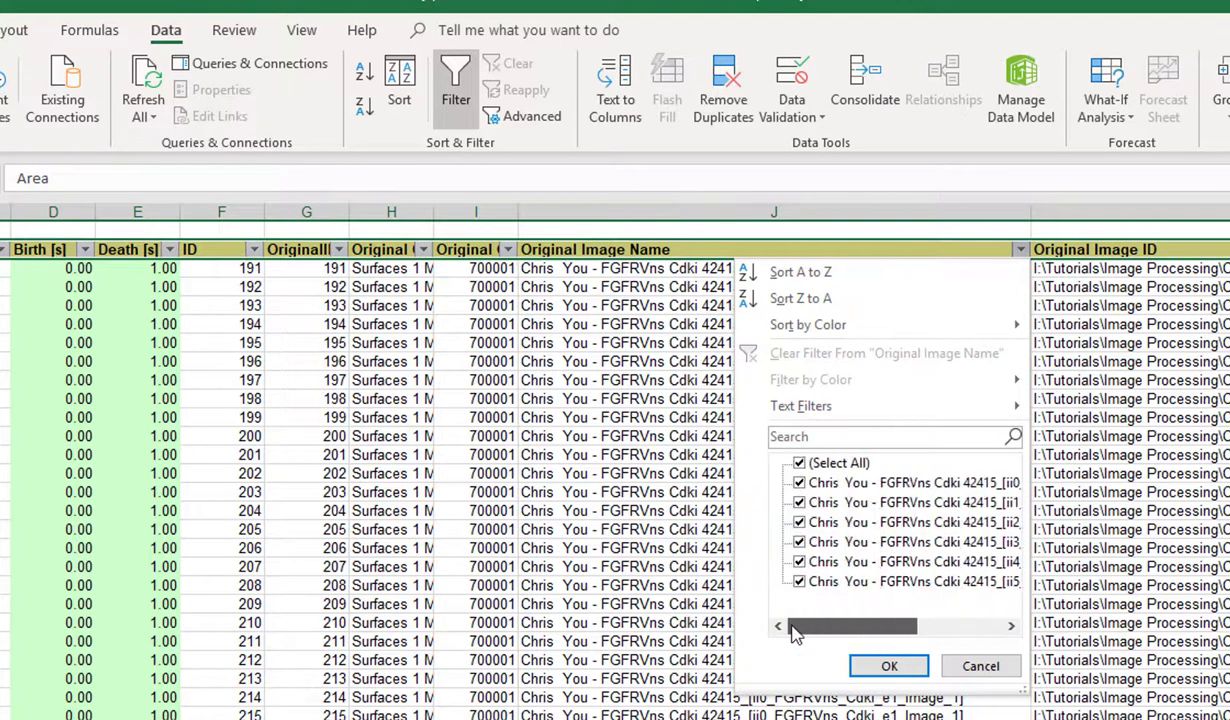
click(799, 502)
click(799, 522)
click(799, 542)
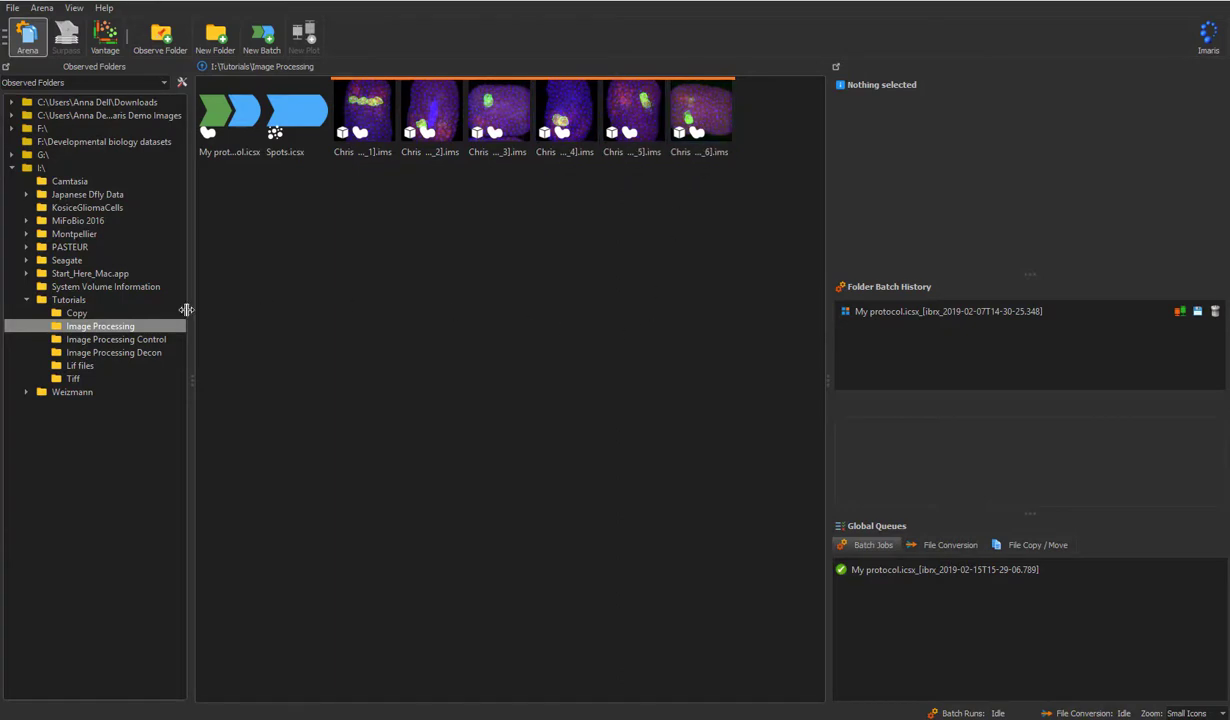
Step: Browse Image Processing Control, then Tutorials, and select the Image Processing and Image Processing Control folders
click(121, 340)
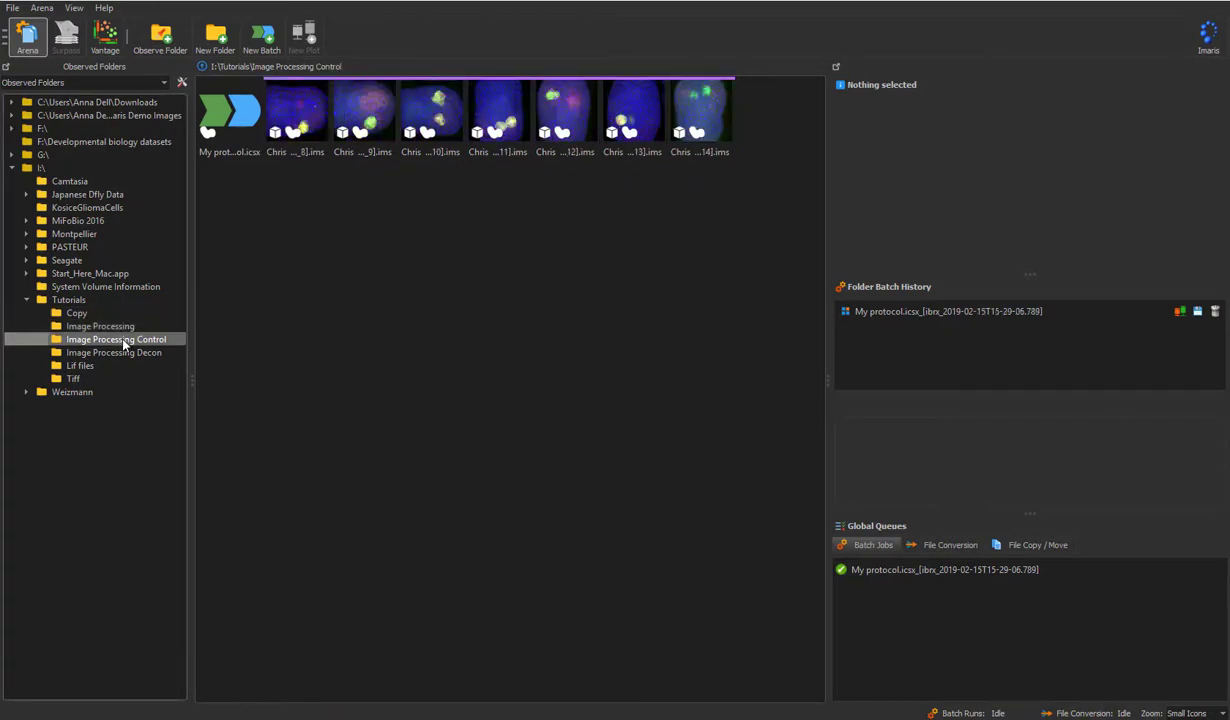
click(70, 301)
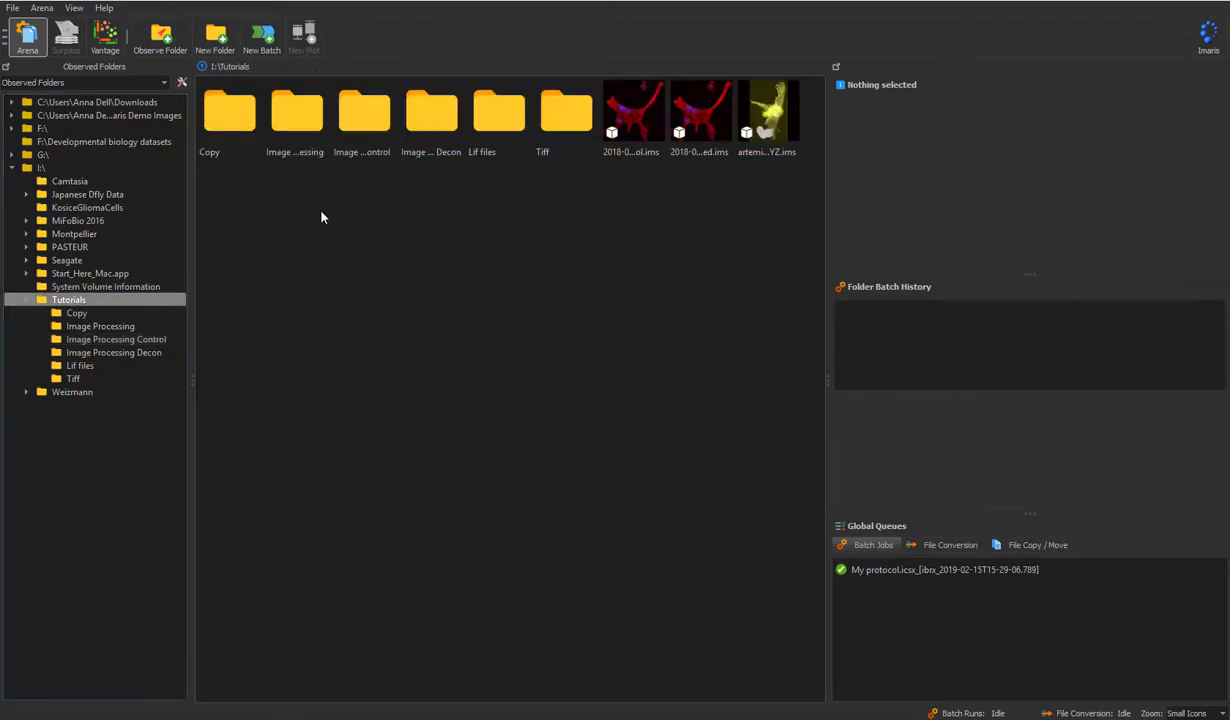
click(288, 122)
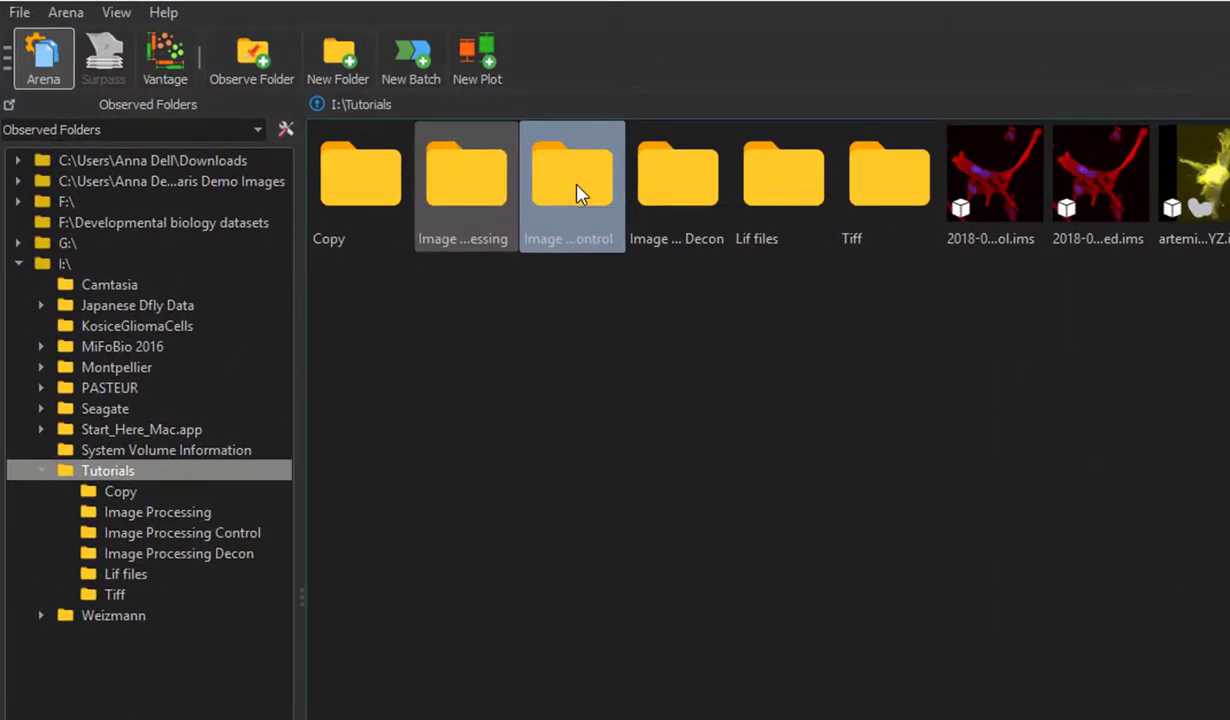
ctrl+click(578, 193)
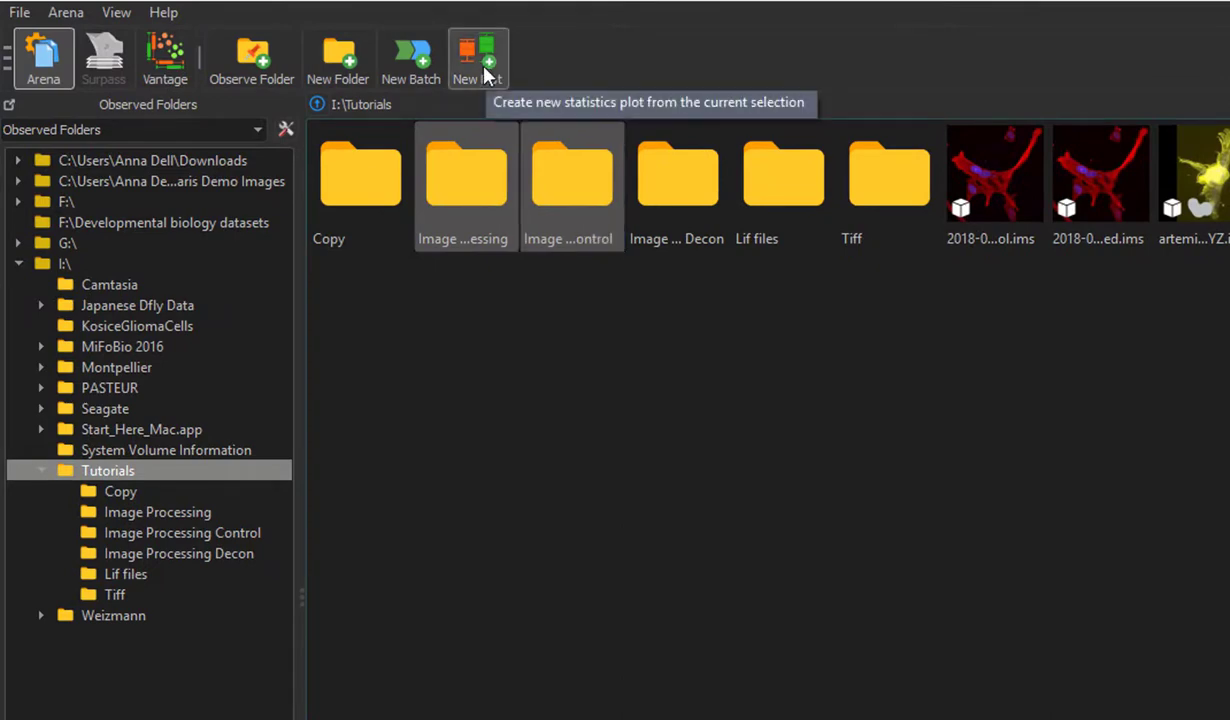
Step: Create a new Vantage plot comparing both folders' Surfaces 1 Intensity Mean Ch=1
click(478, 62)
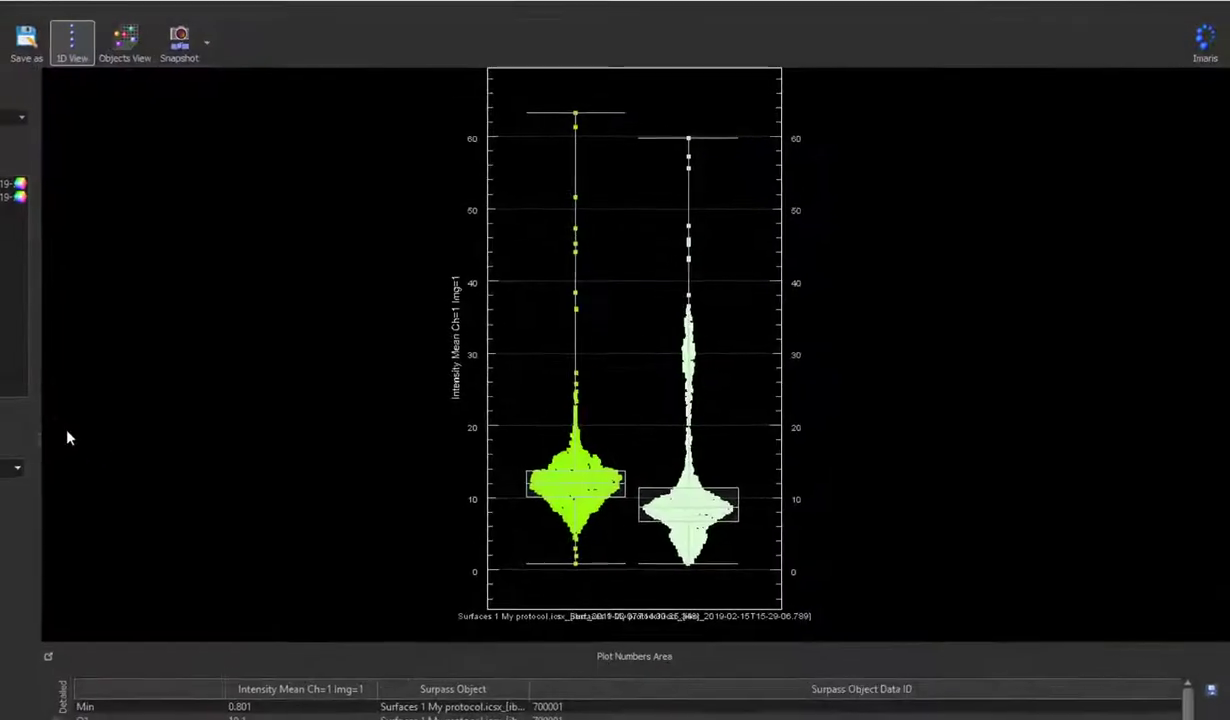